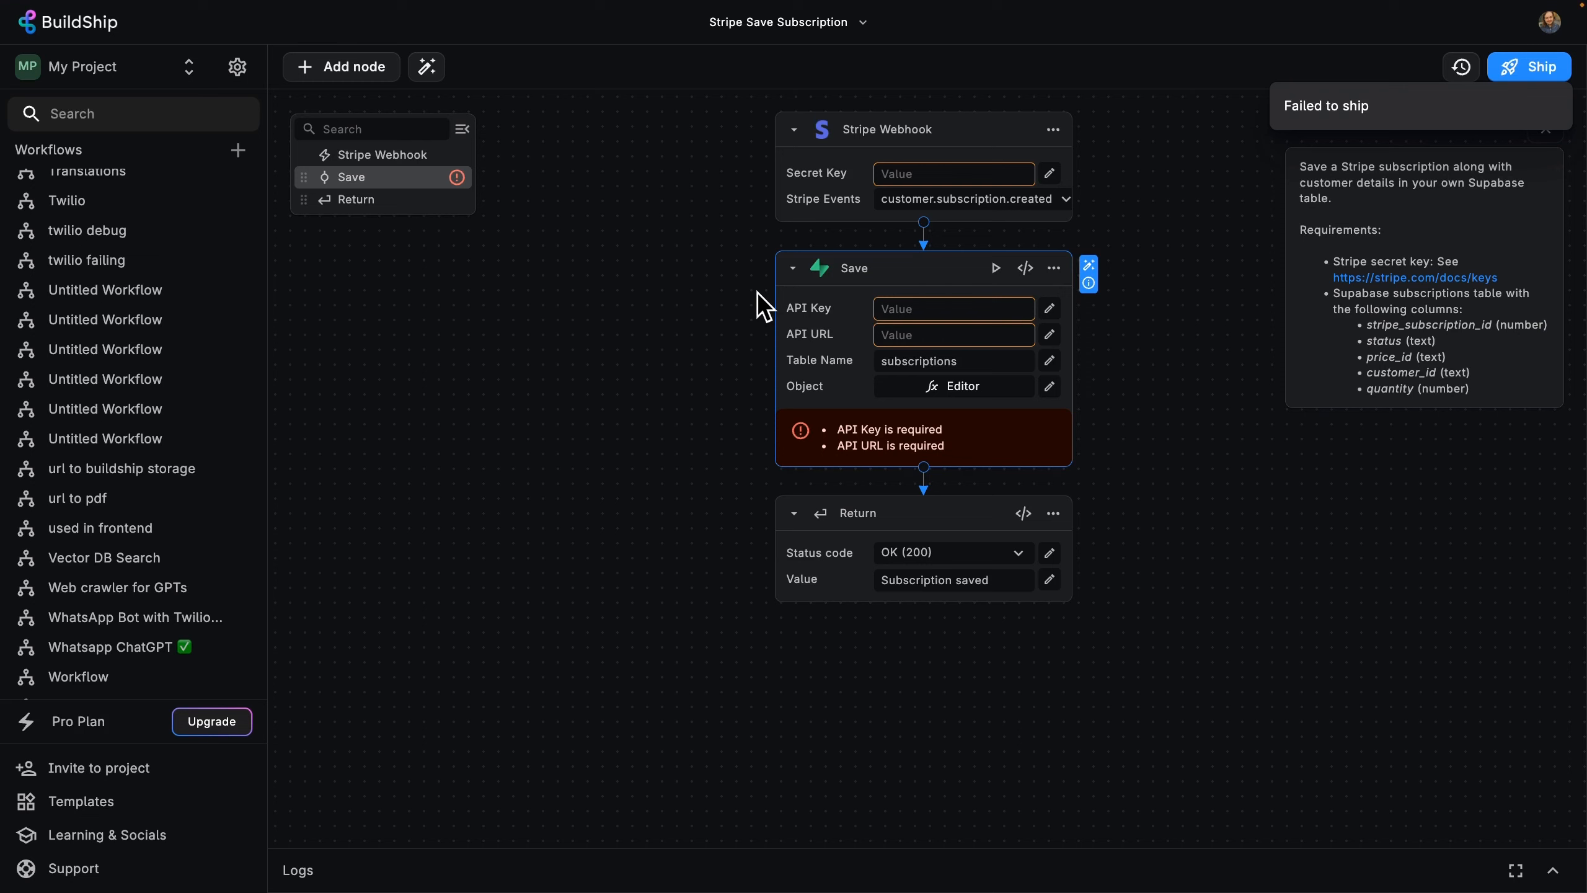
Step: Examine the Stripe Webhook node's info, its selectable Stripe events and the saved secrets available for its Secret Key
click(981, 129)
click(1089, 123)
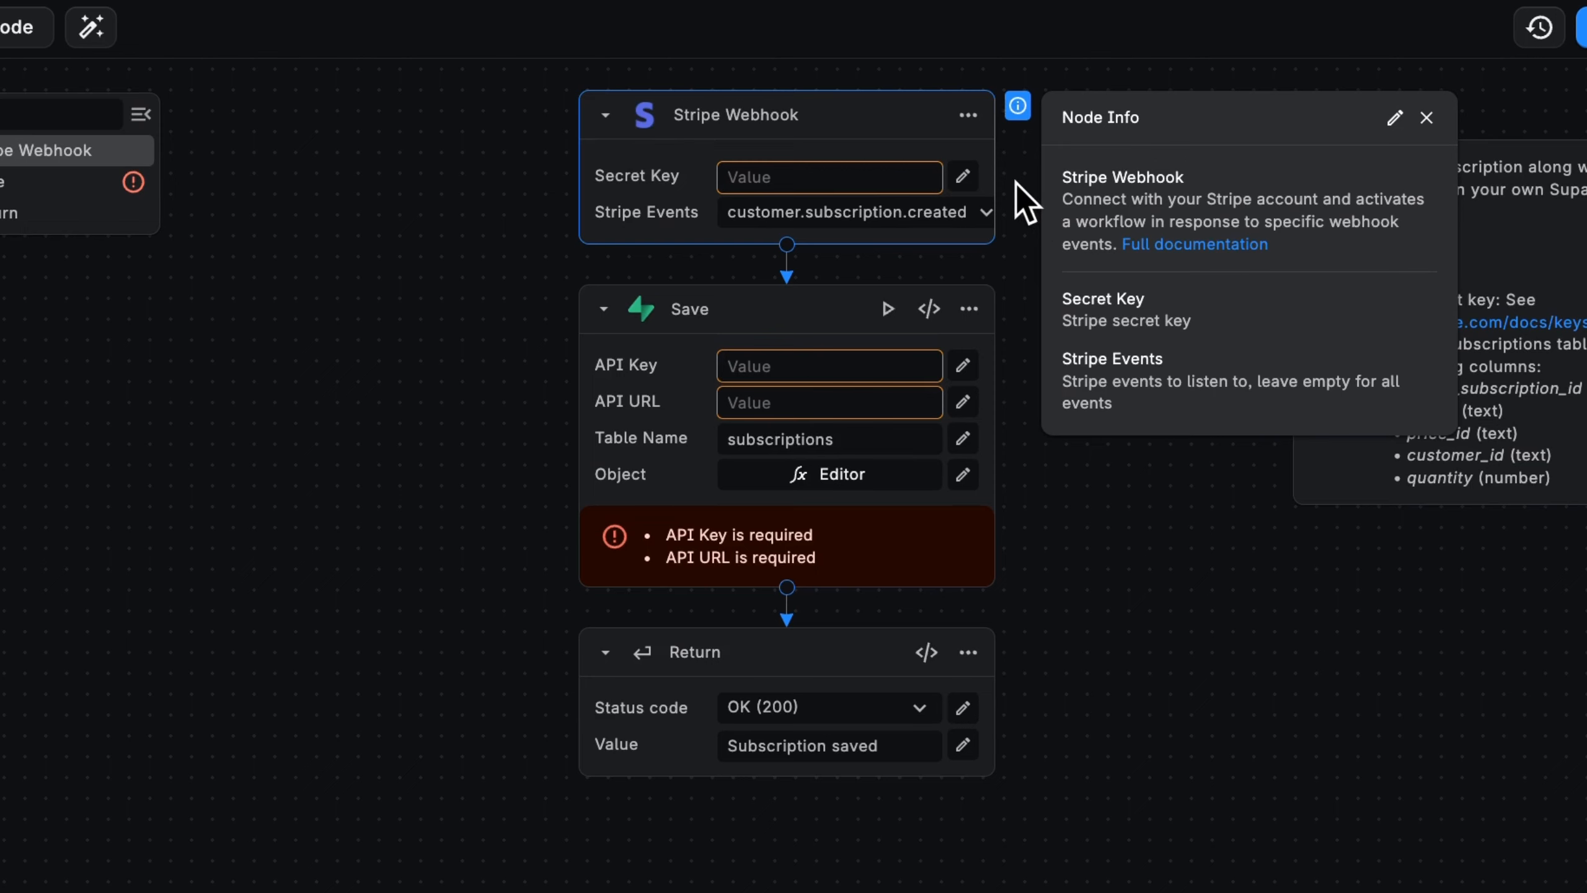
click(983, 212)
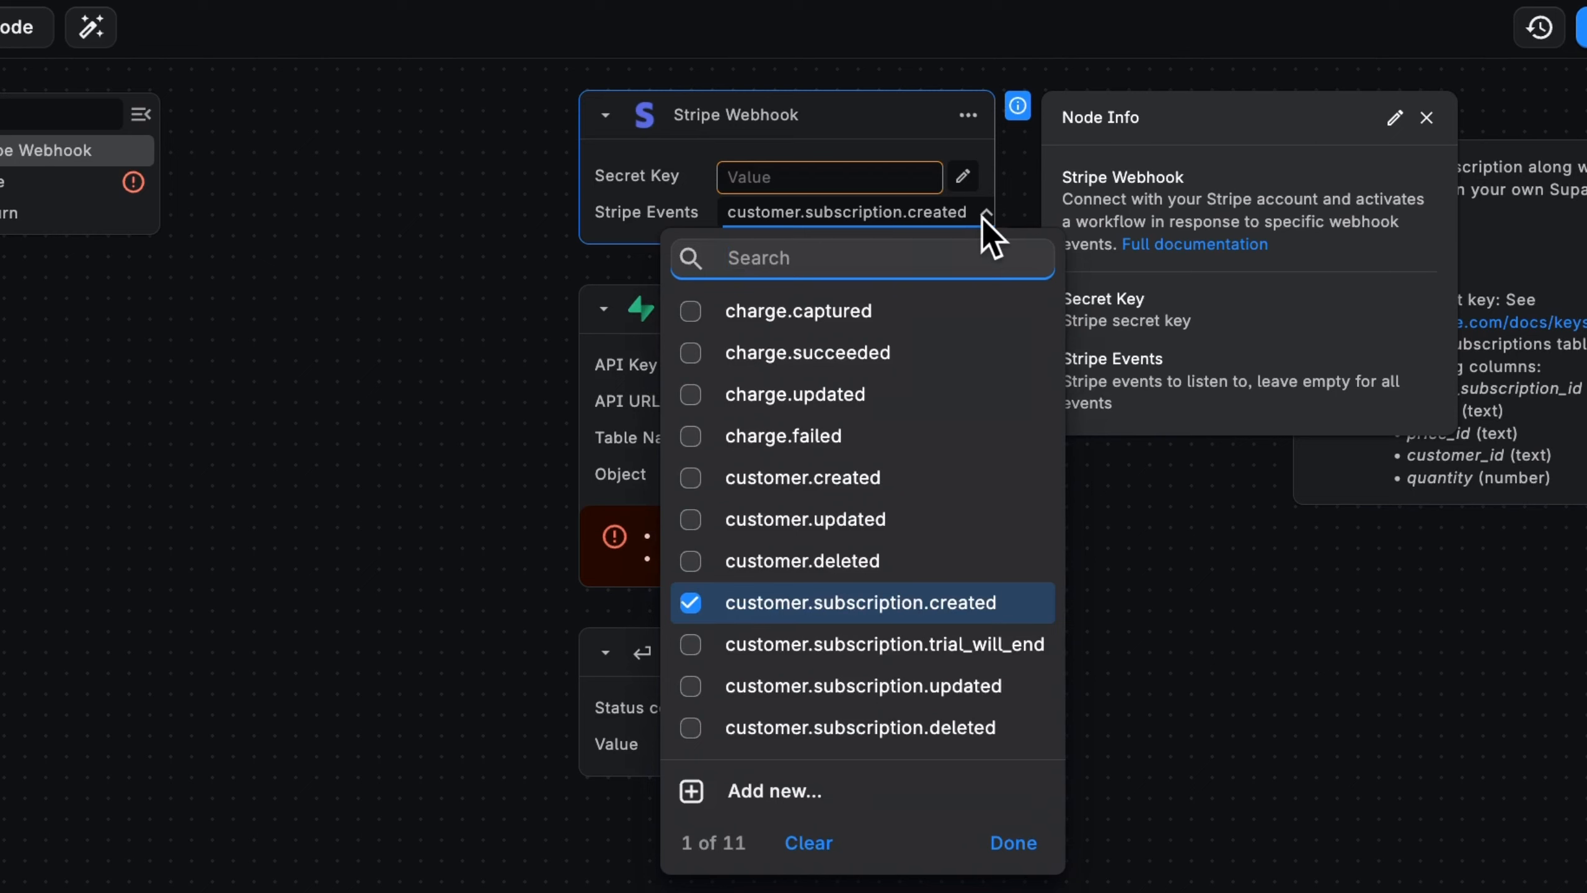
click(984, 214)
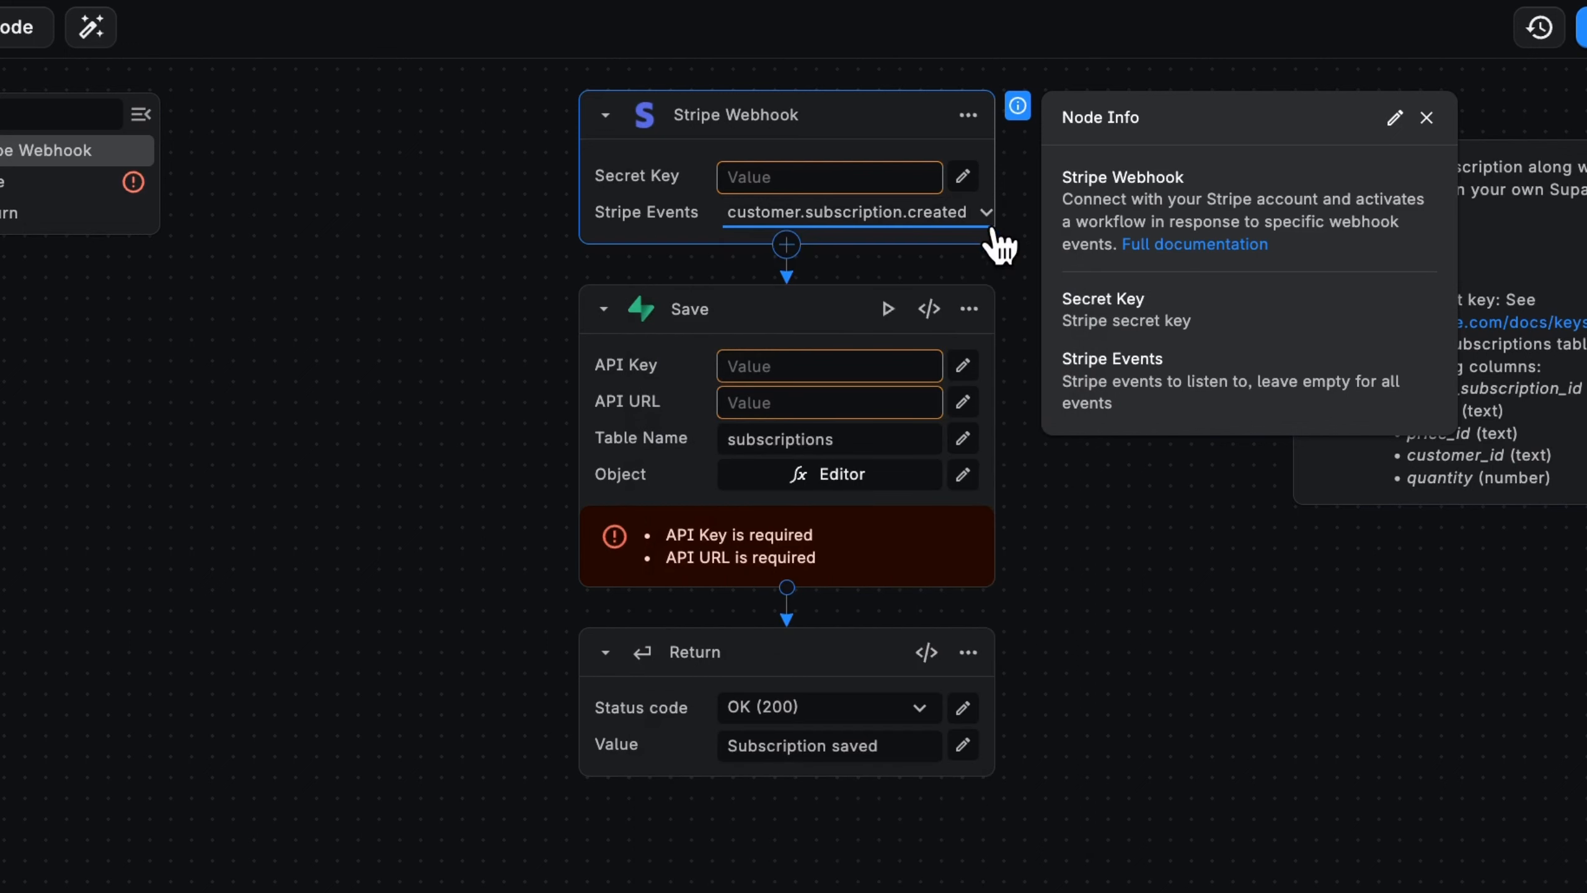
click(962, 175)
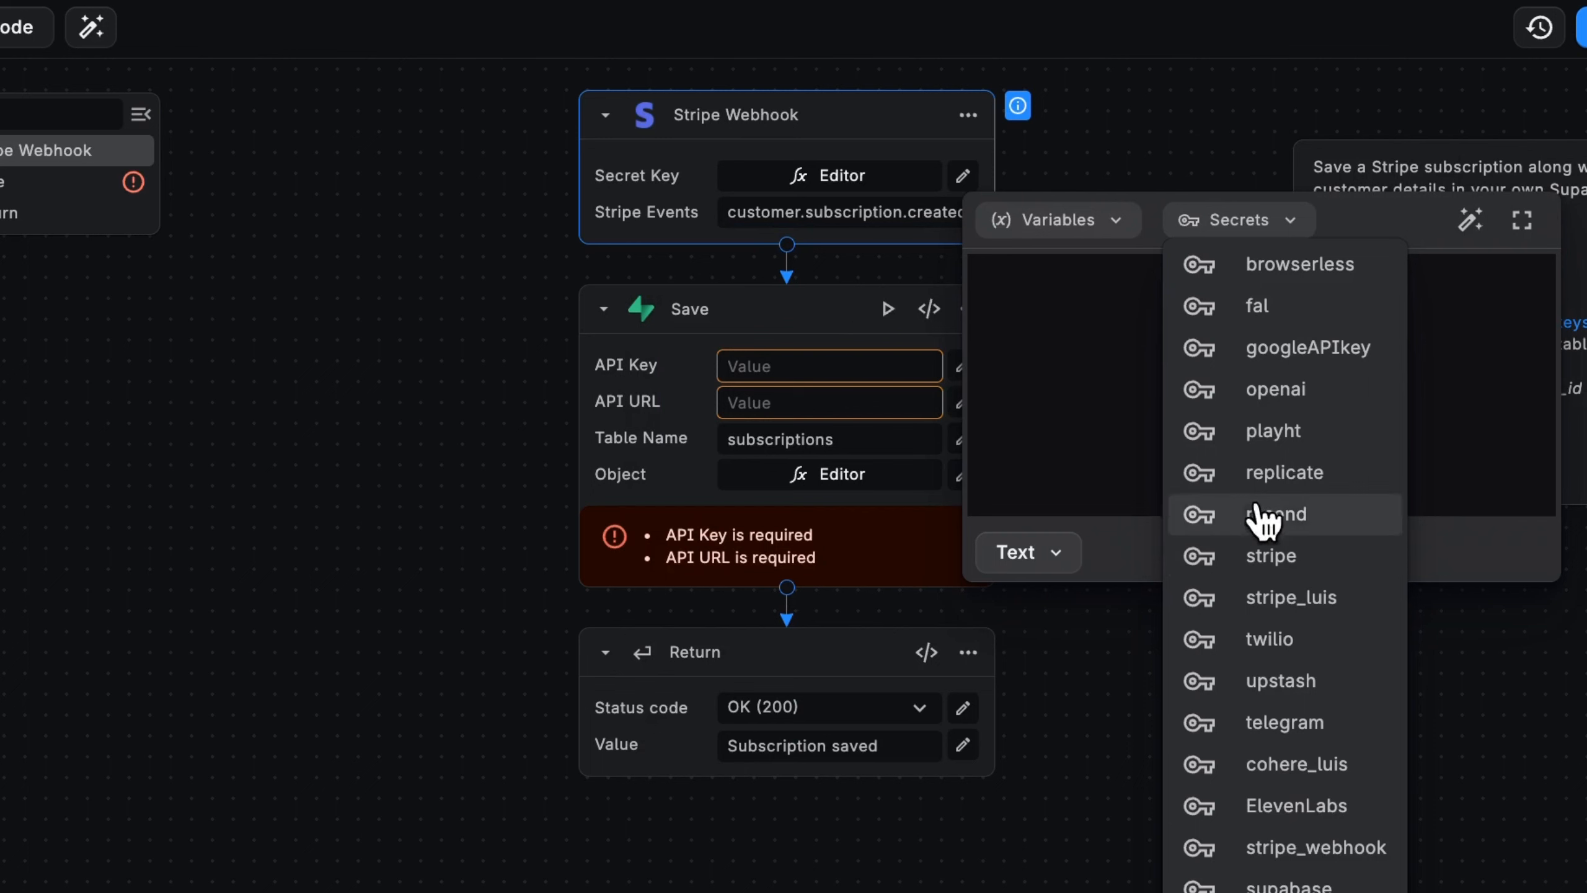
click(1089, 158)
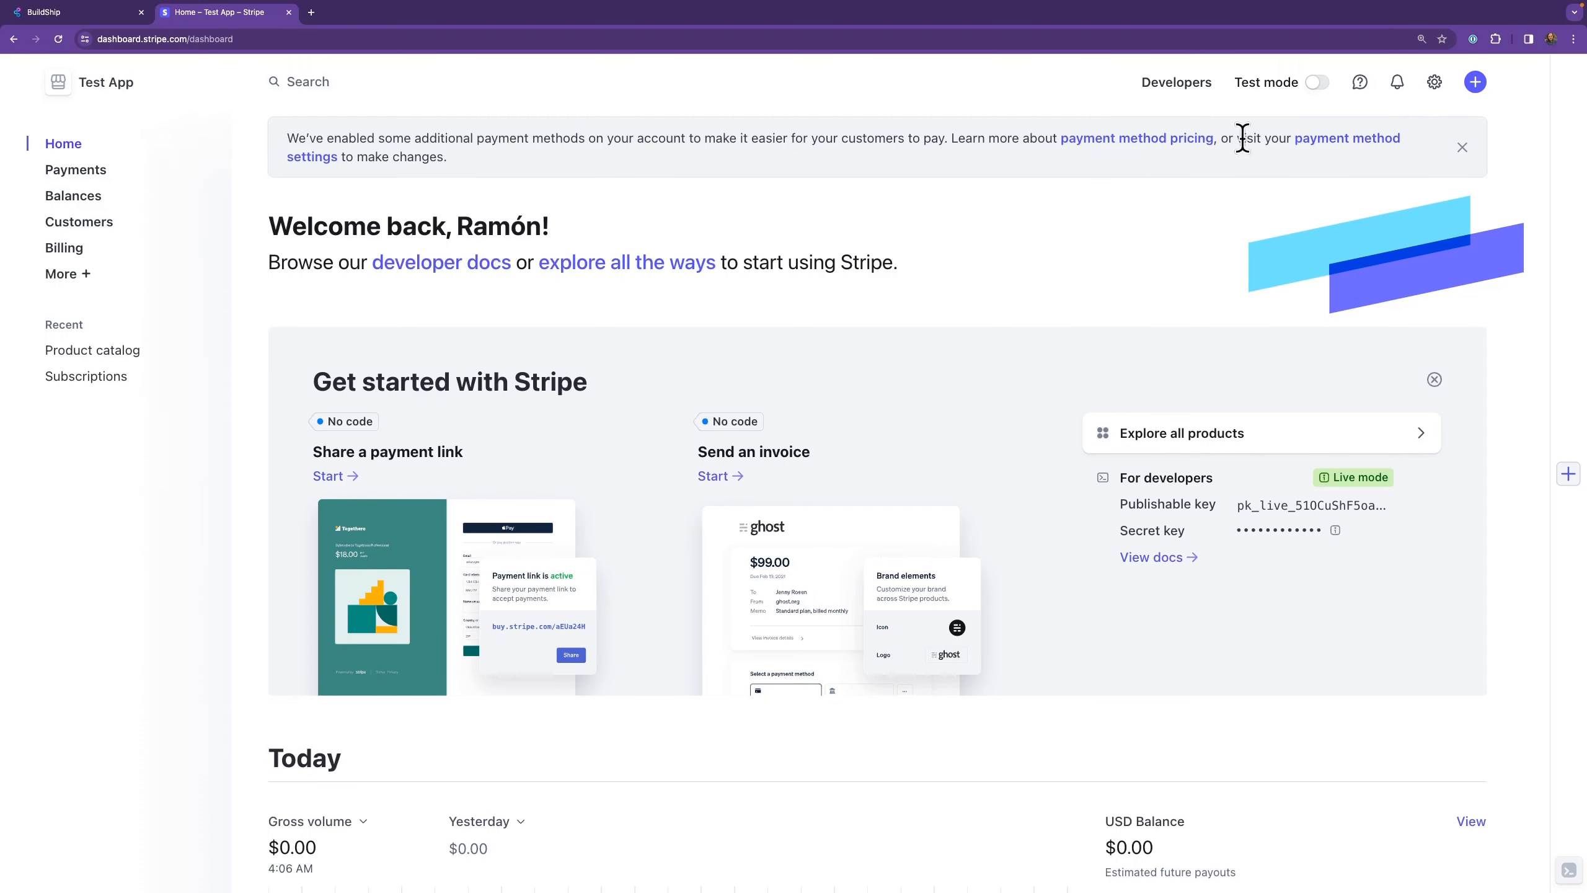
Step: In the Stripe dashboard, enable test mode, then reveal and copy the secret test key from the developer API keys
click(1319, 83)
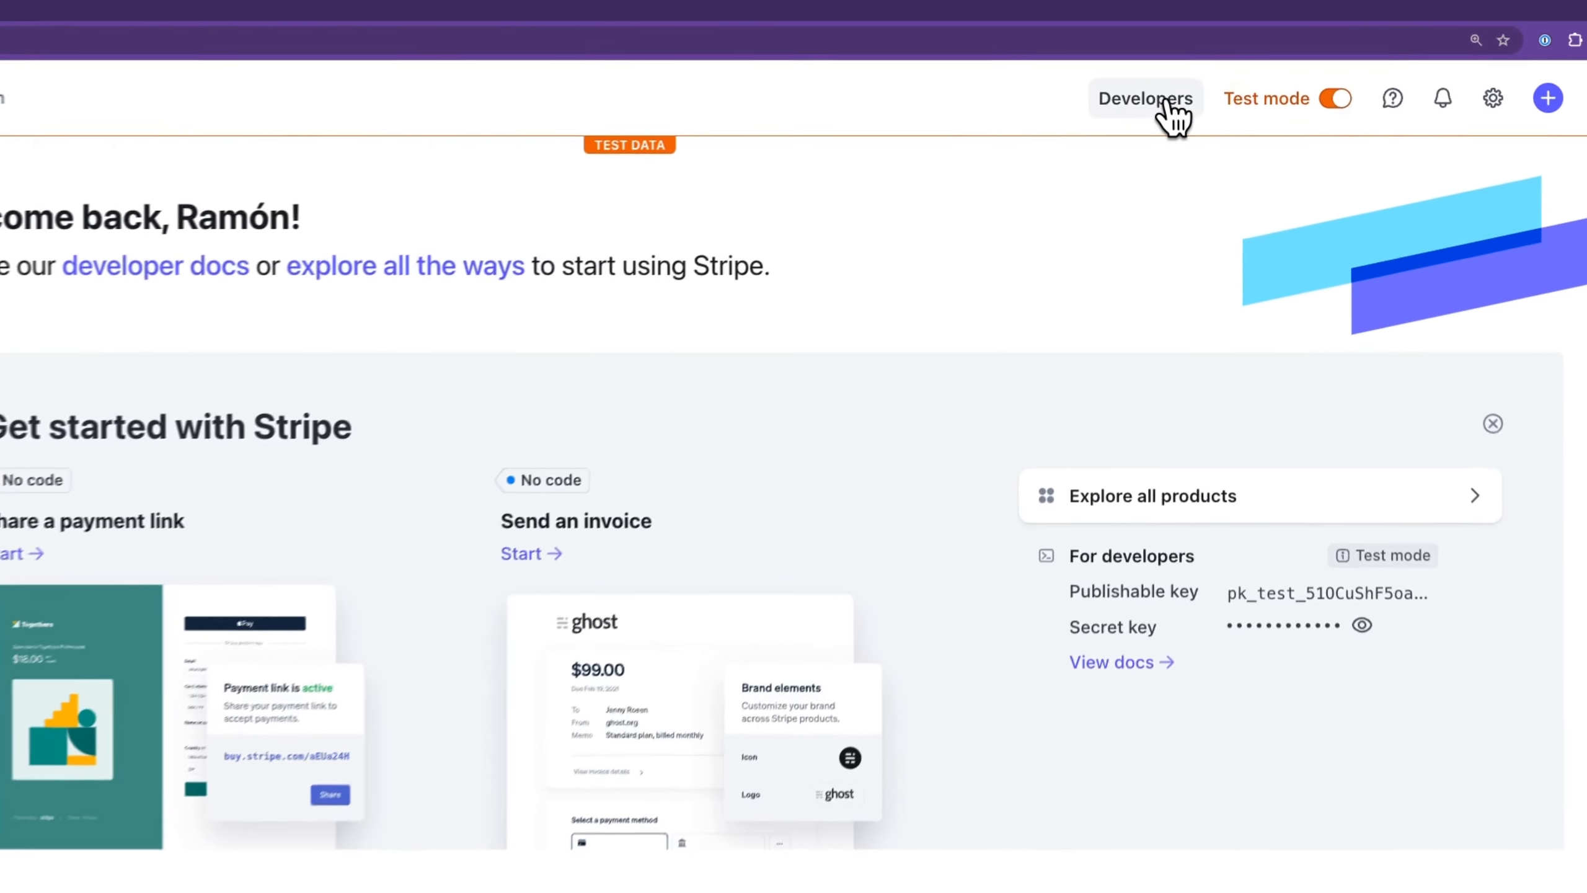
click(1161, 106)
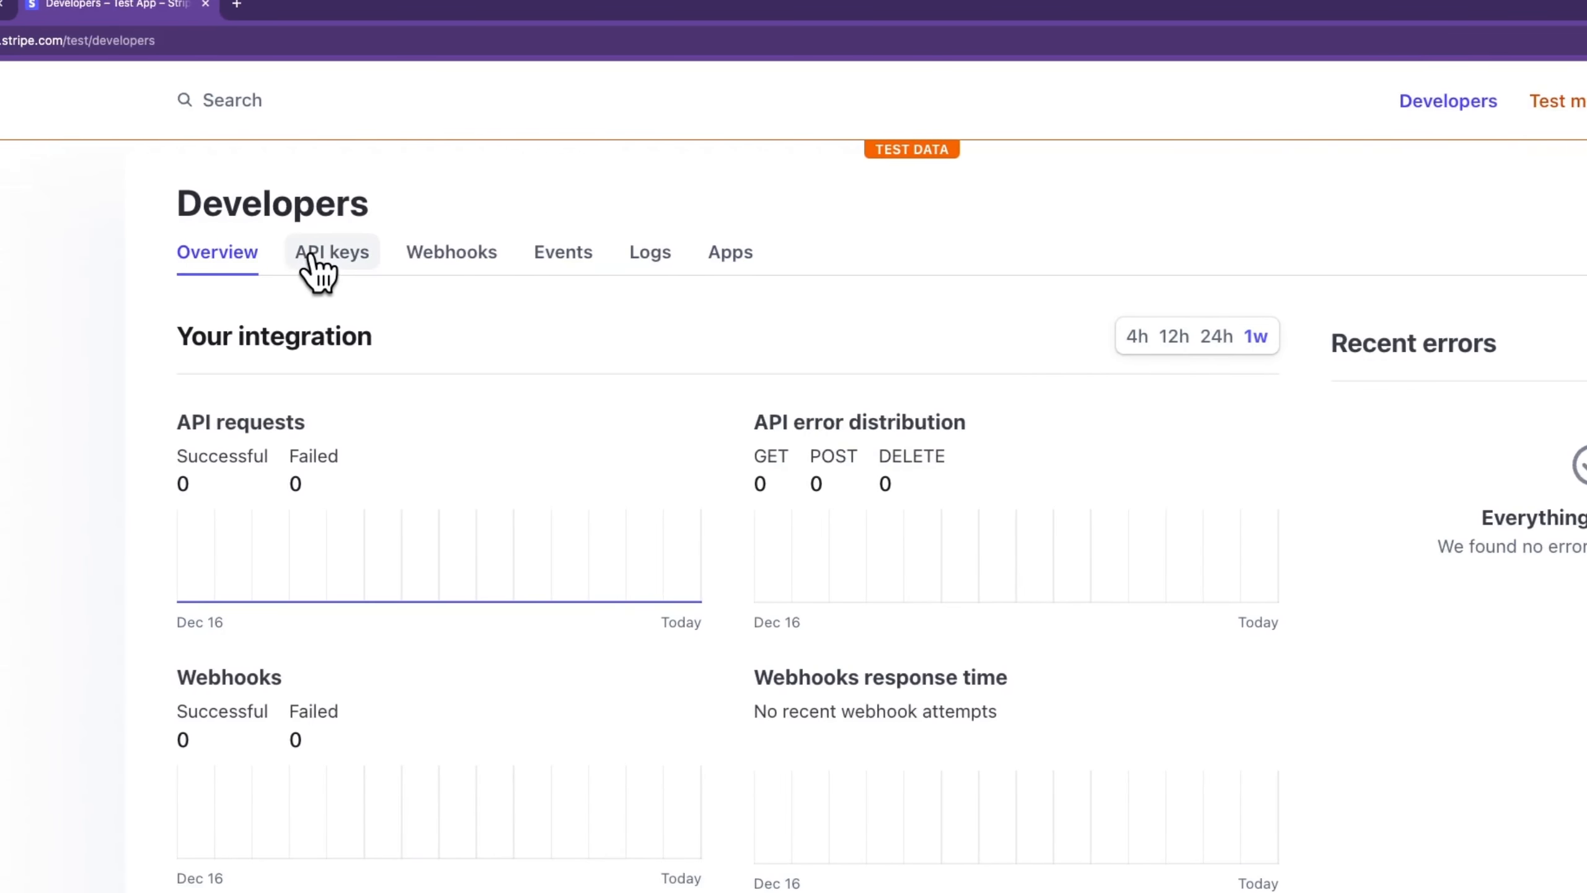
click(319, 259)
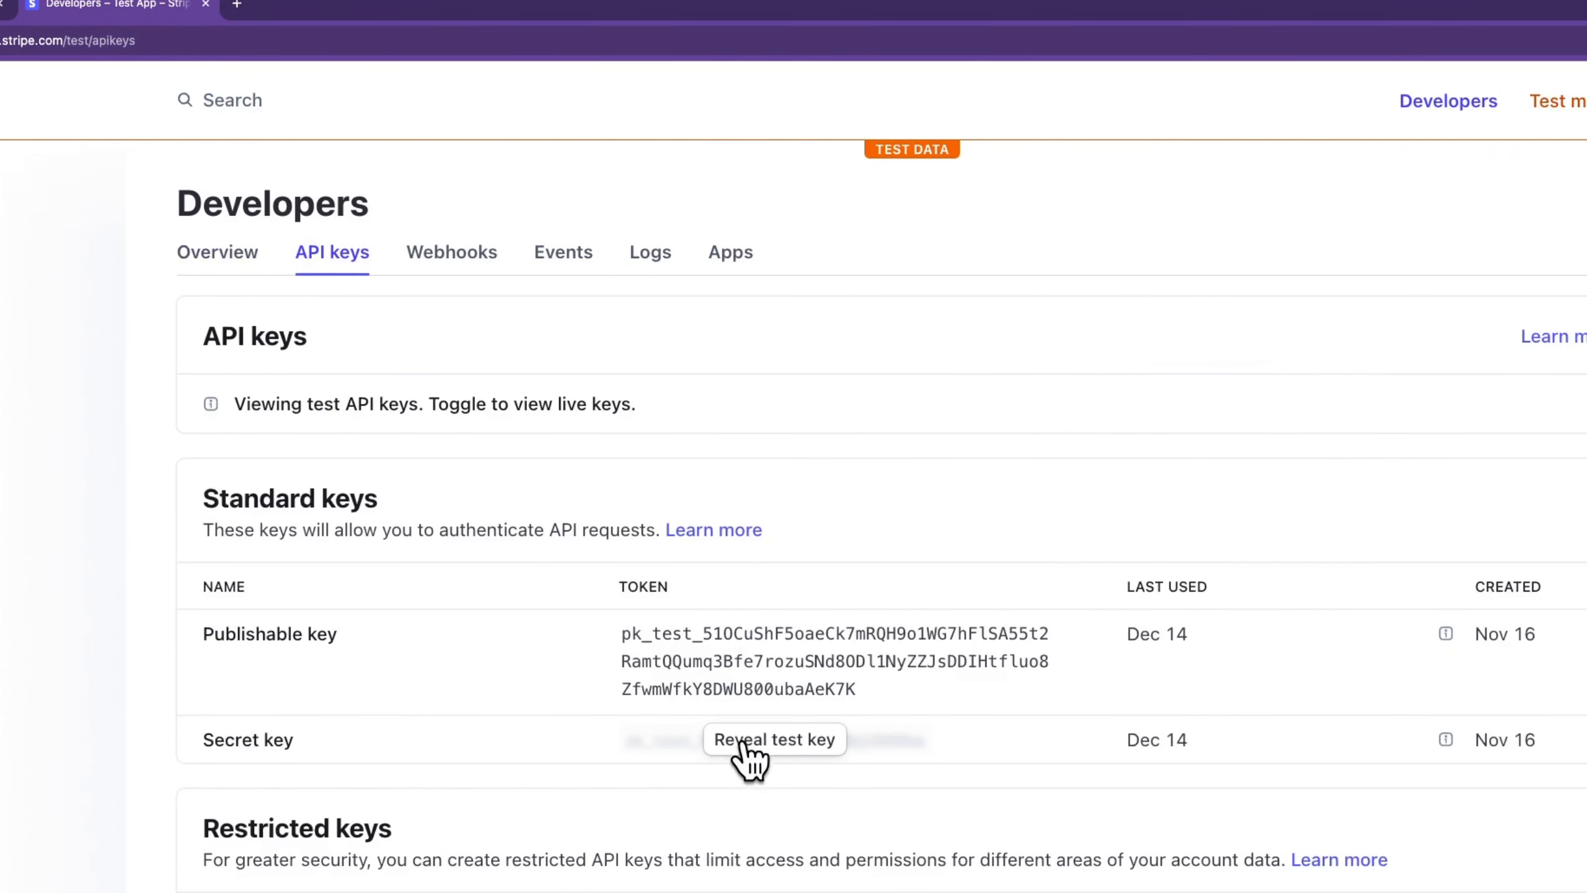
click(825, 744)
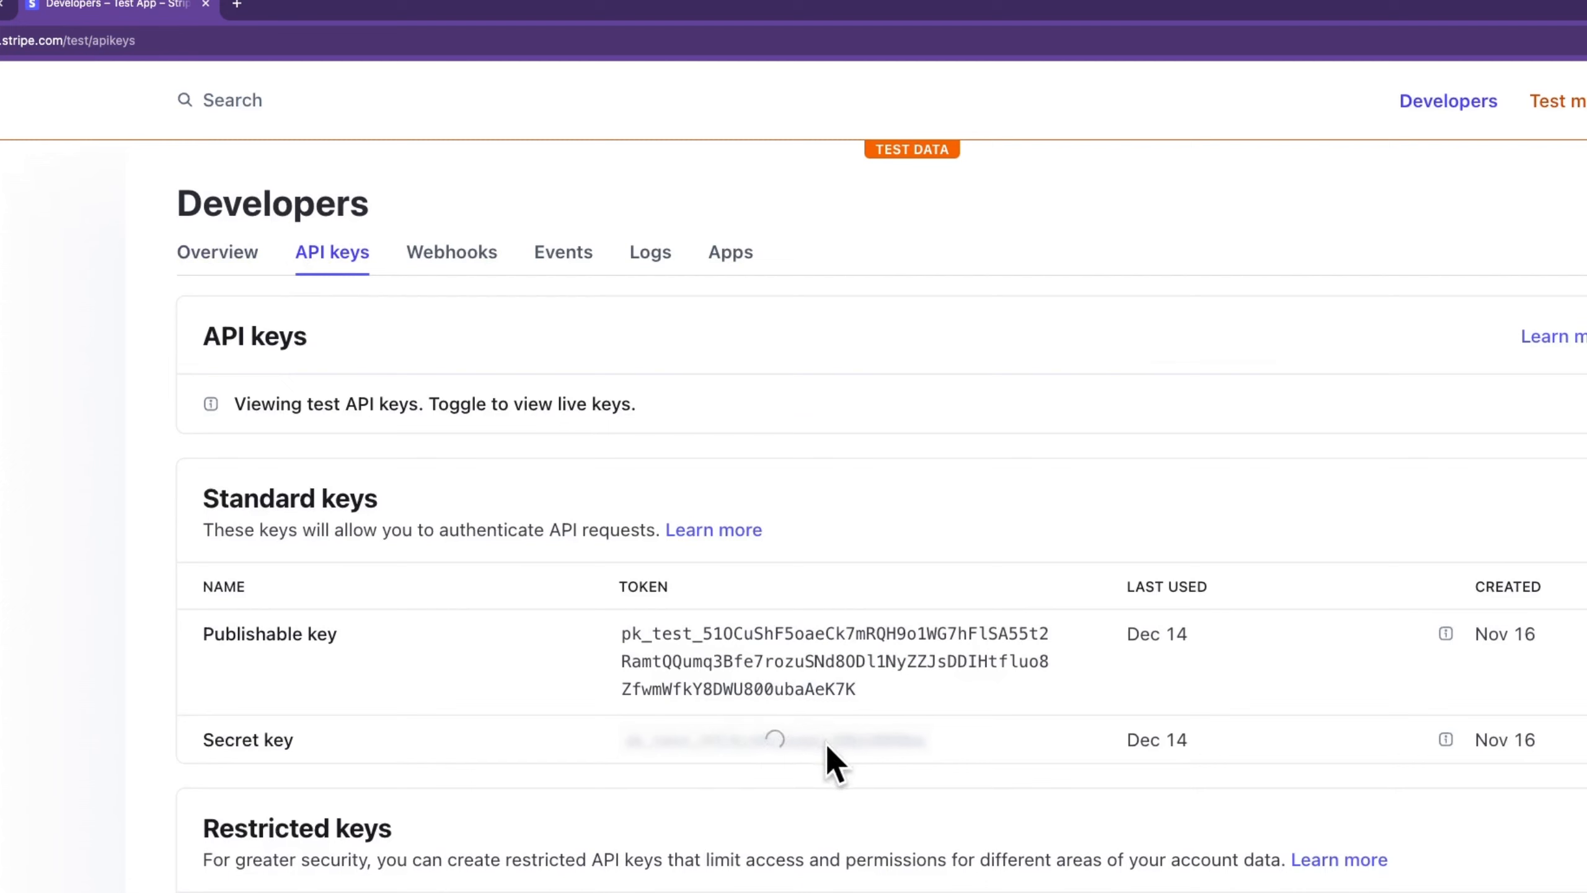
click(842, 774)
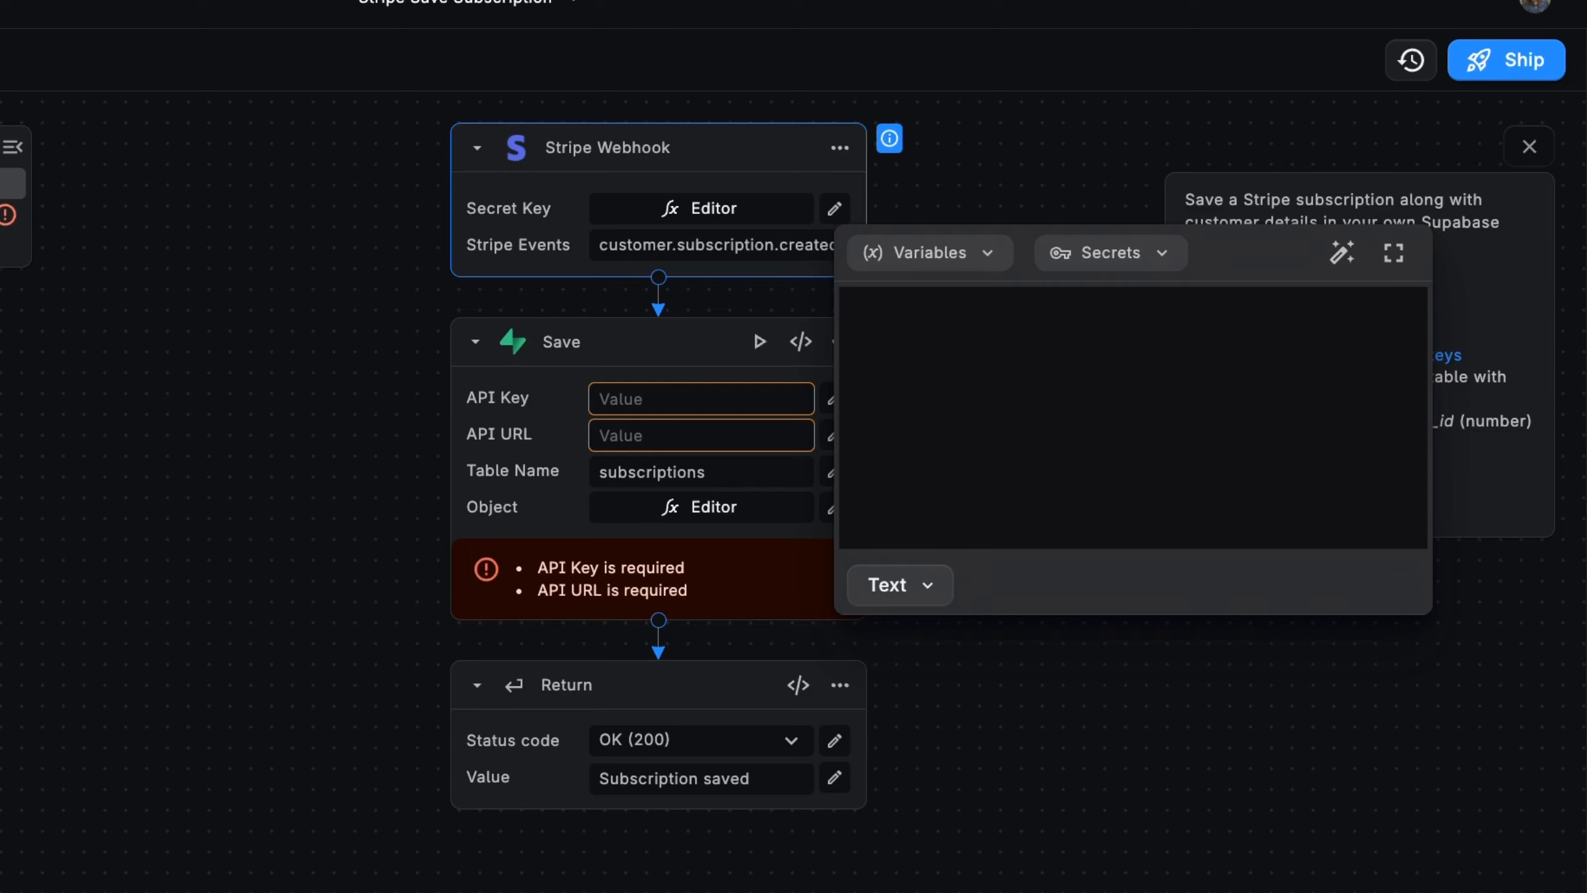
Step: In BuildShip, add a secret named stripe_test from the webhook's Secret Key editor and paste the Stripe secret key as its value
click(377, 297)
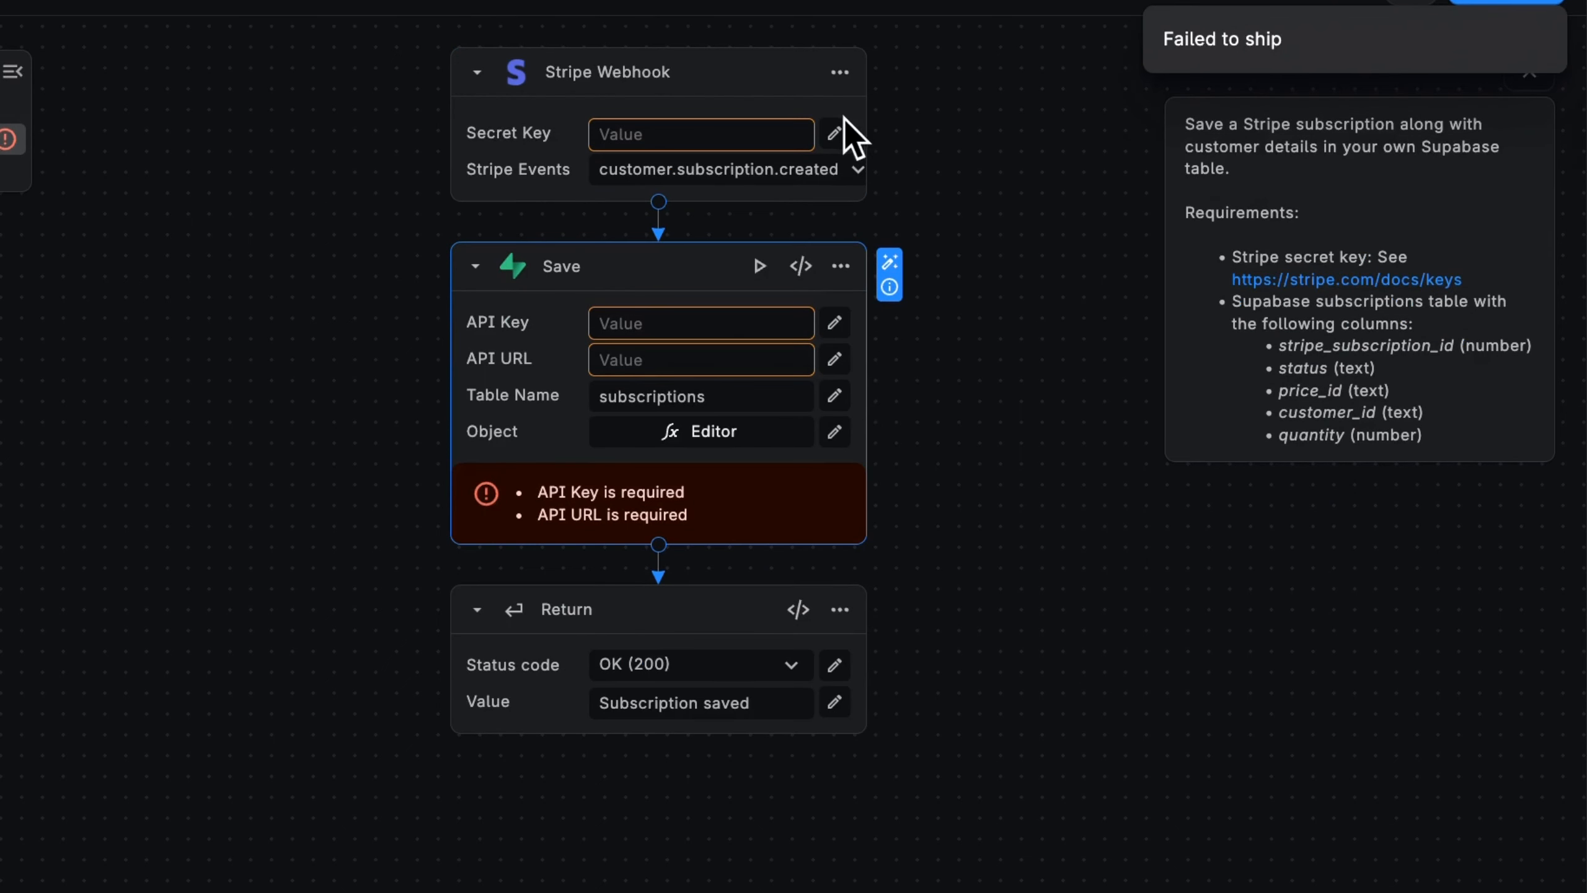
click(837, 134)
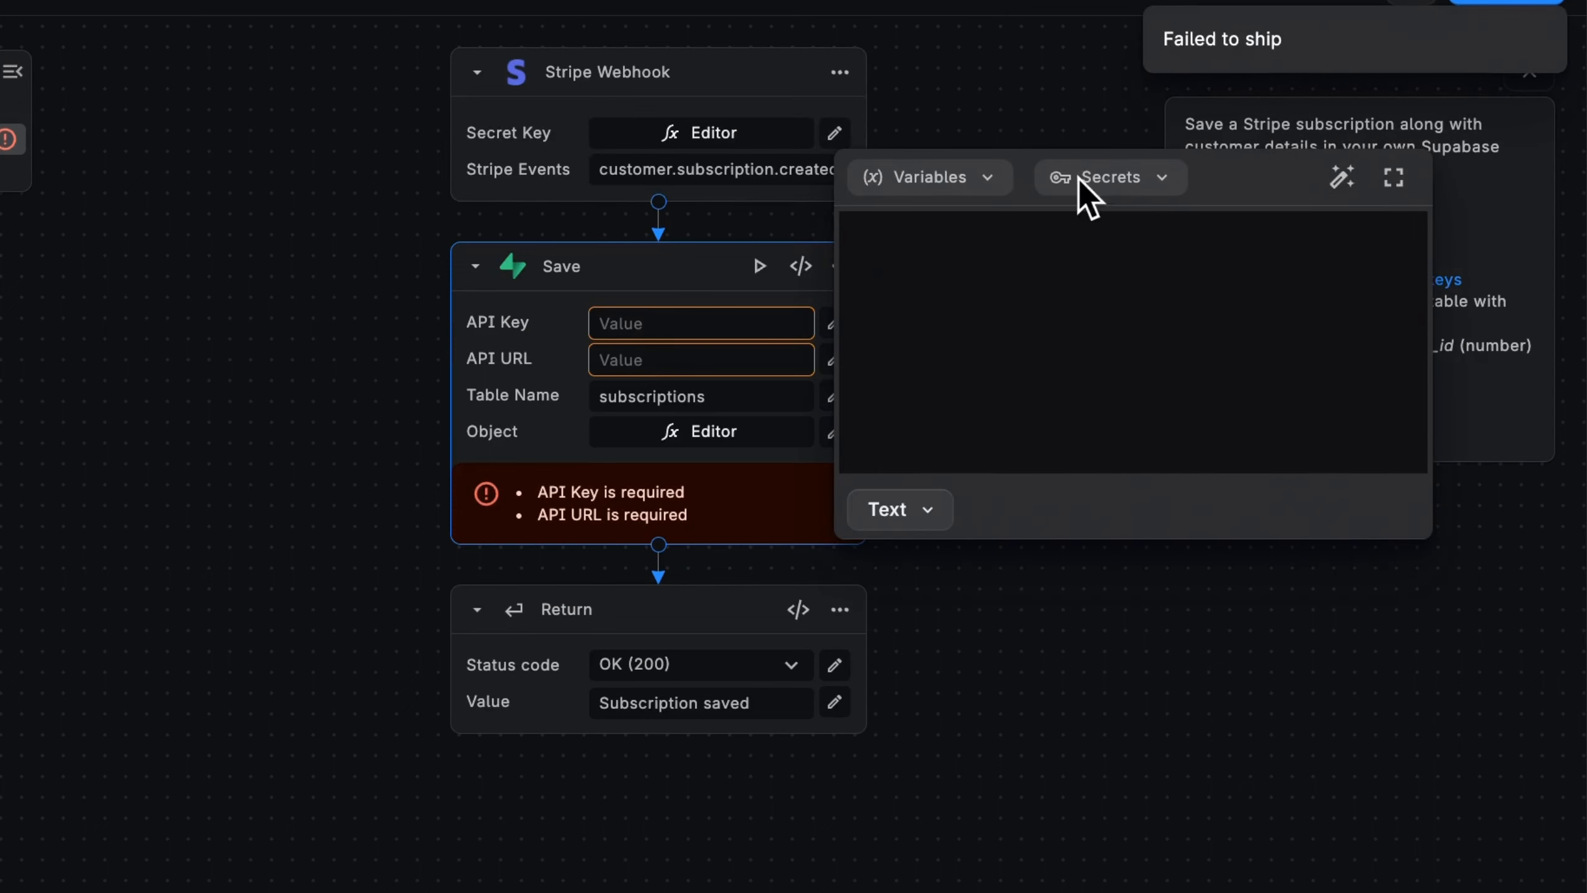
click(1163, 177)
scroll(1209, 769, down, 3)
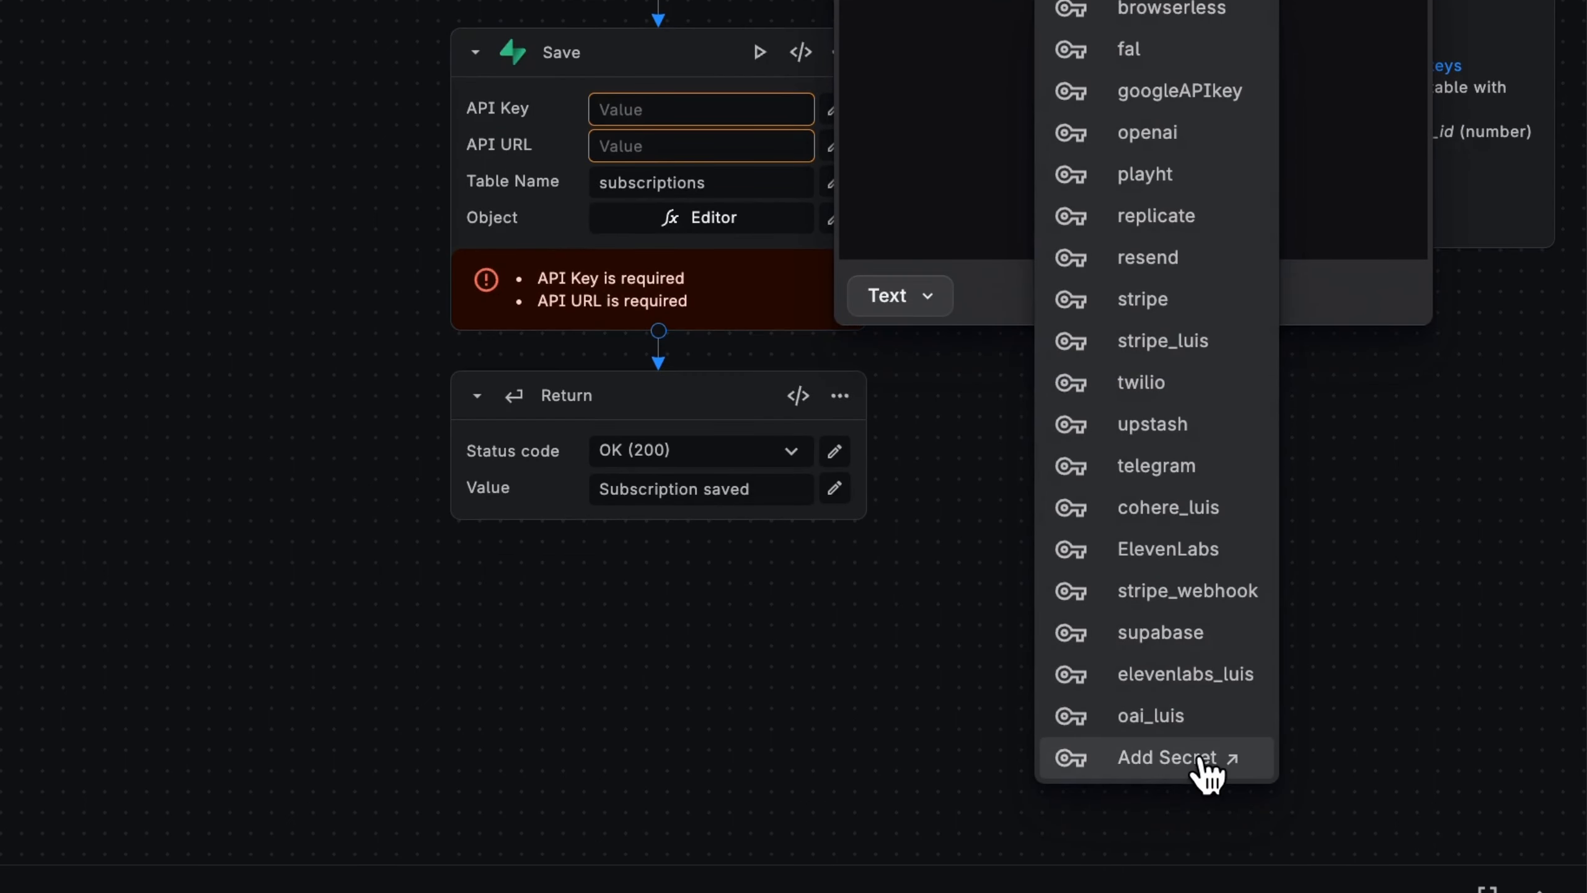
click(1209, 769)
click(952, 107)
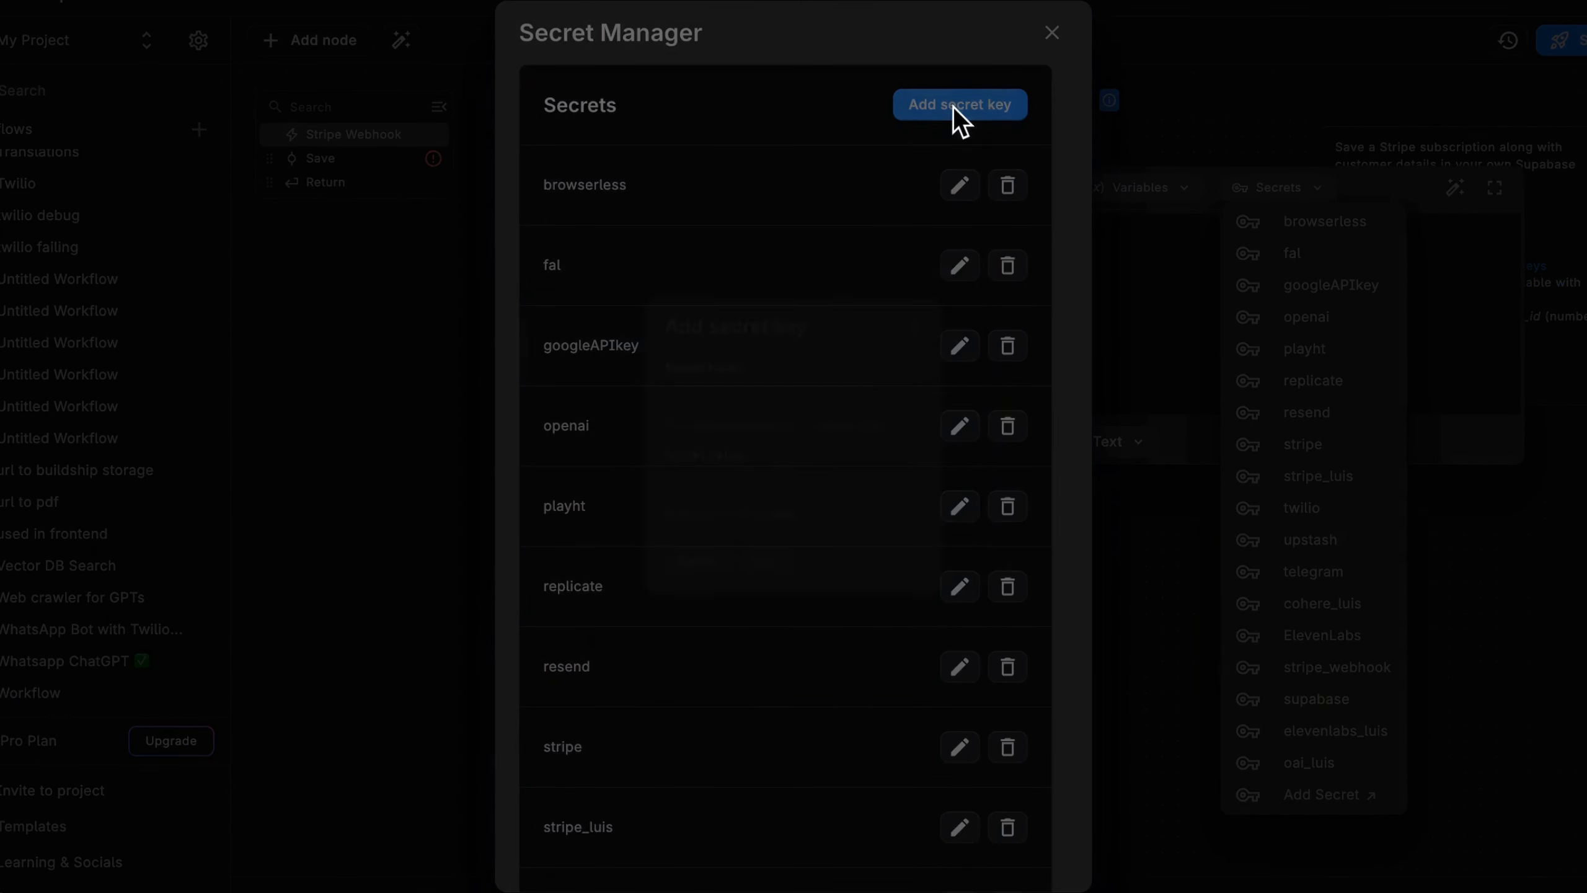
click(747, 389)
text(stripe_test)
click(747, 495)
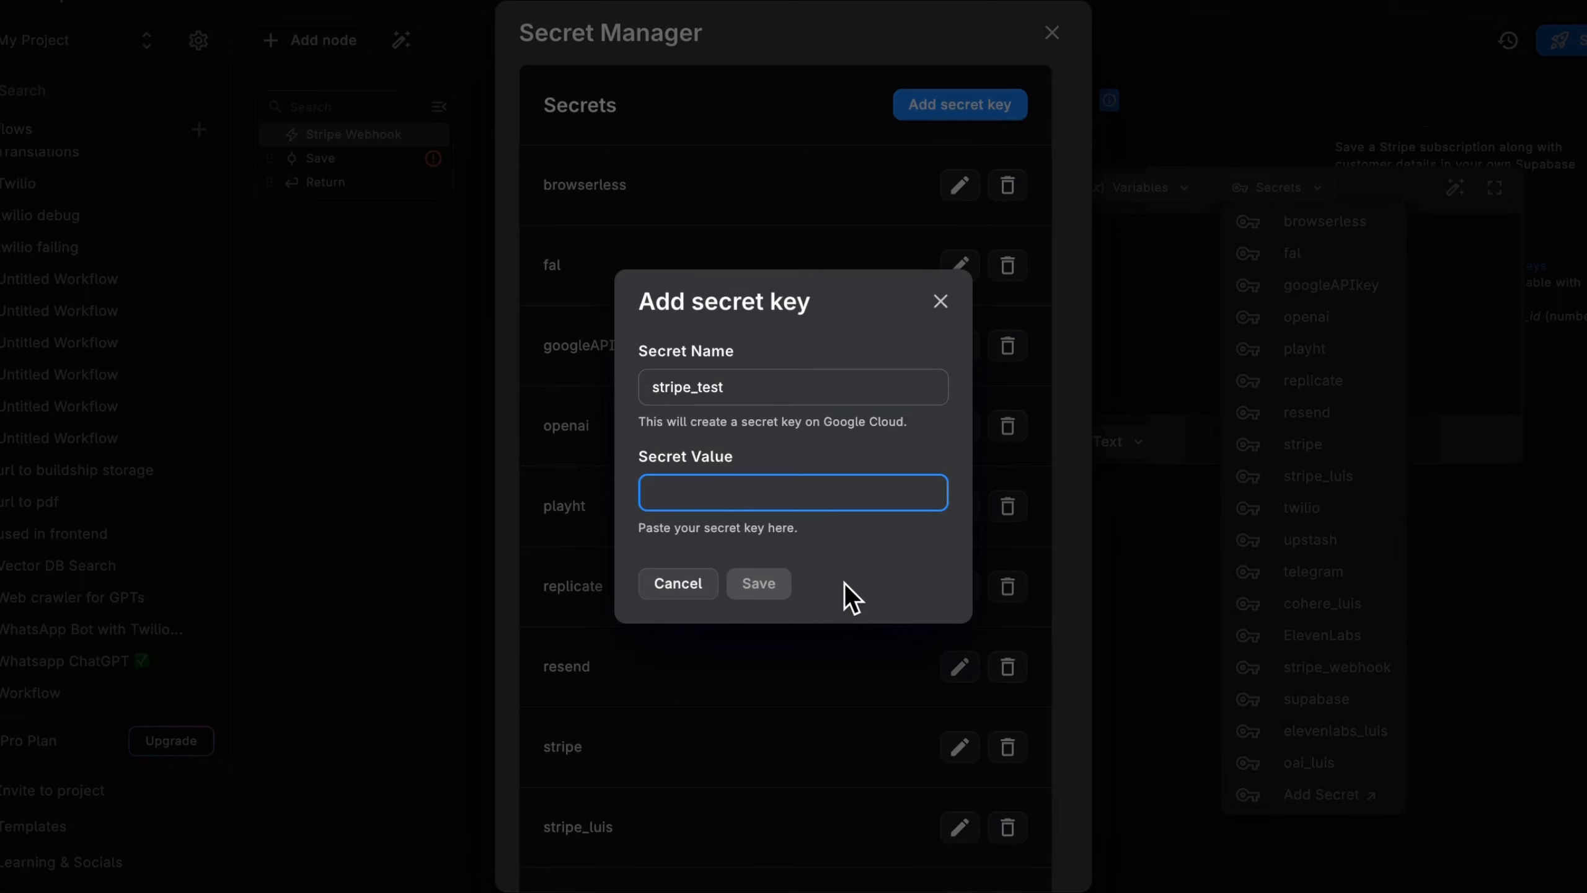
key(super+v)
click(780, 585)
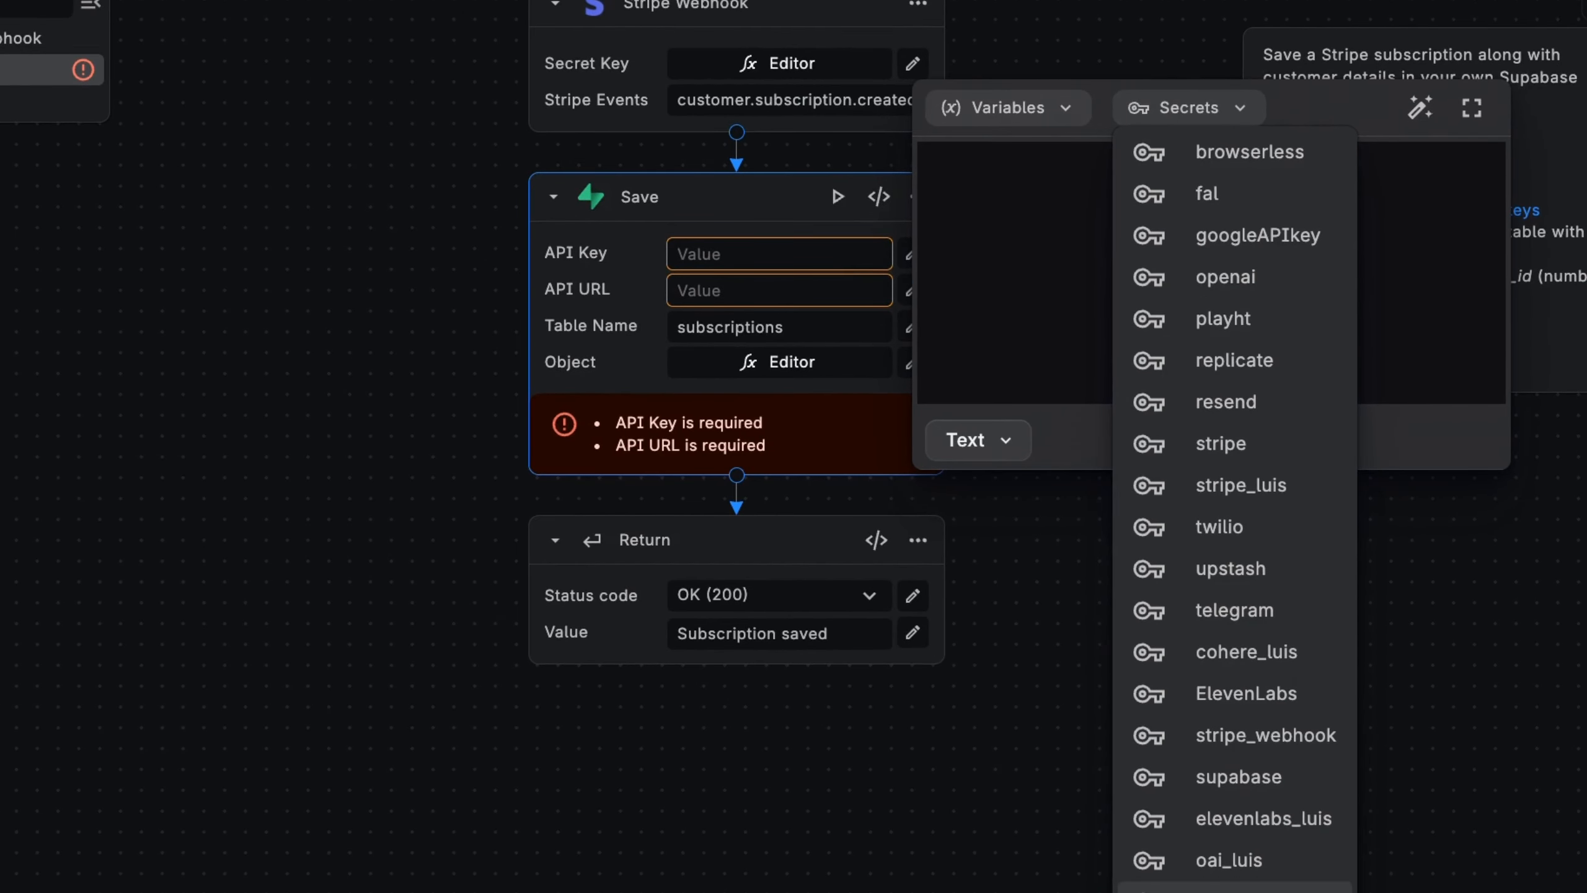
Step: Assign the stripe_test secret to the Stripe Webhook node's Secret Key
click(1234, 888)
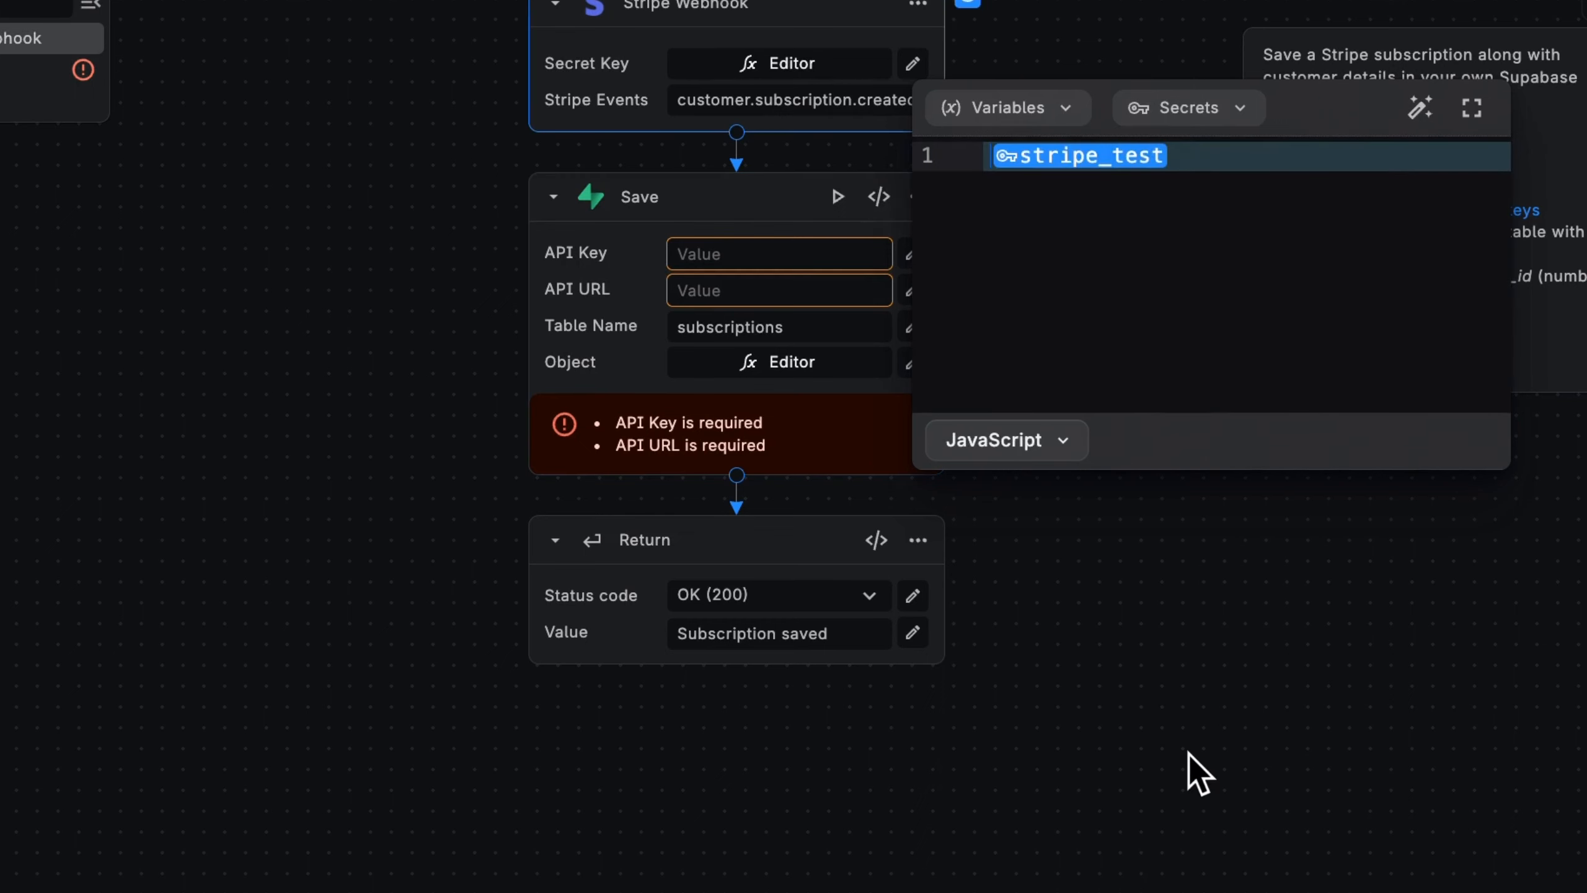
click(1189, 754)
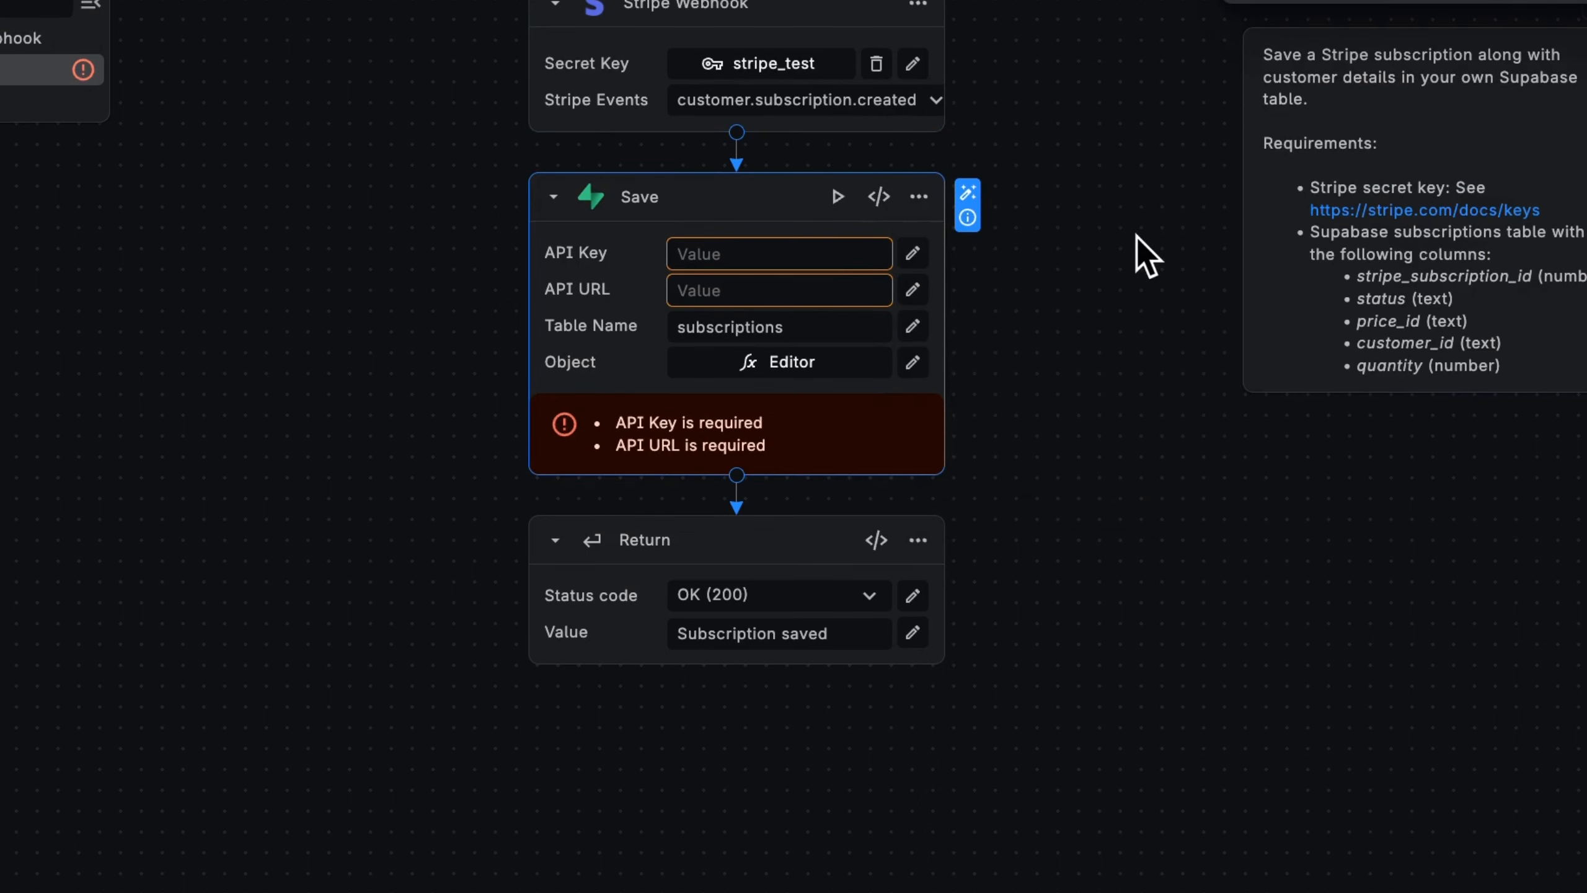
Step: Review the Save node's parameter descriptions and how its Object maps Stripe Event data to table columns
click(967, 219)
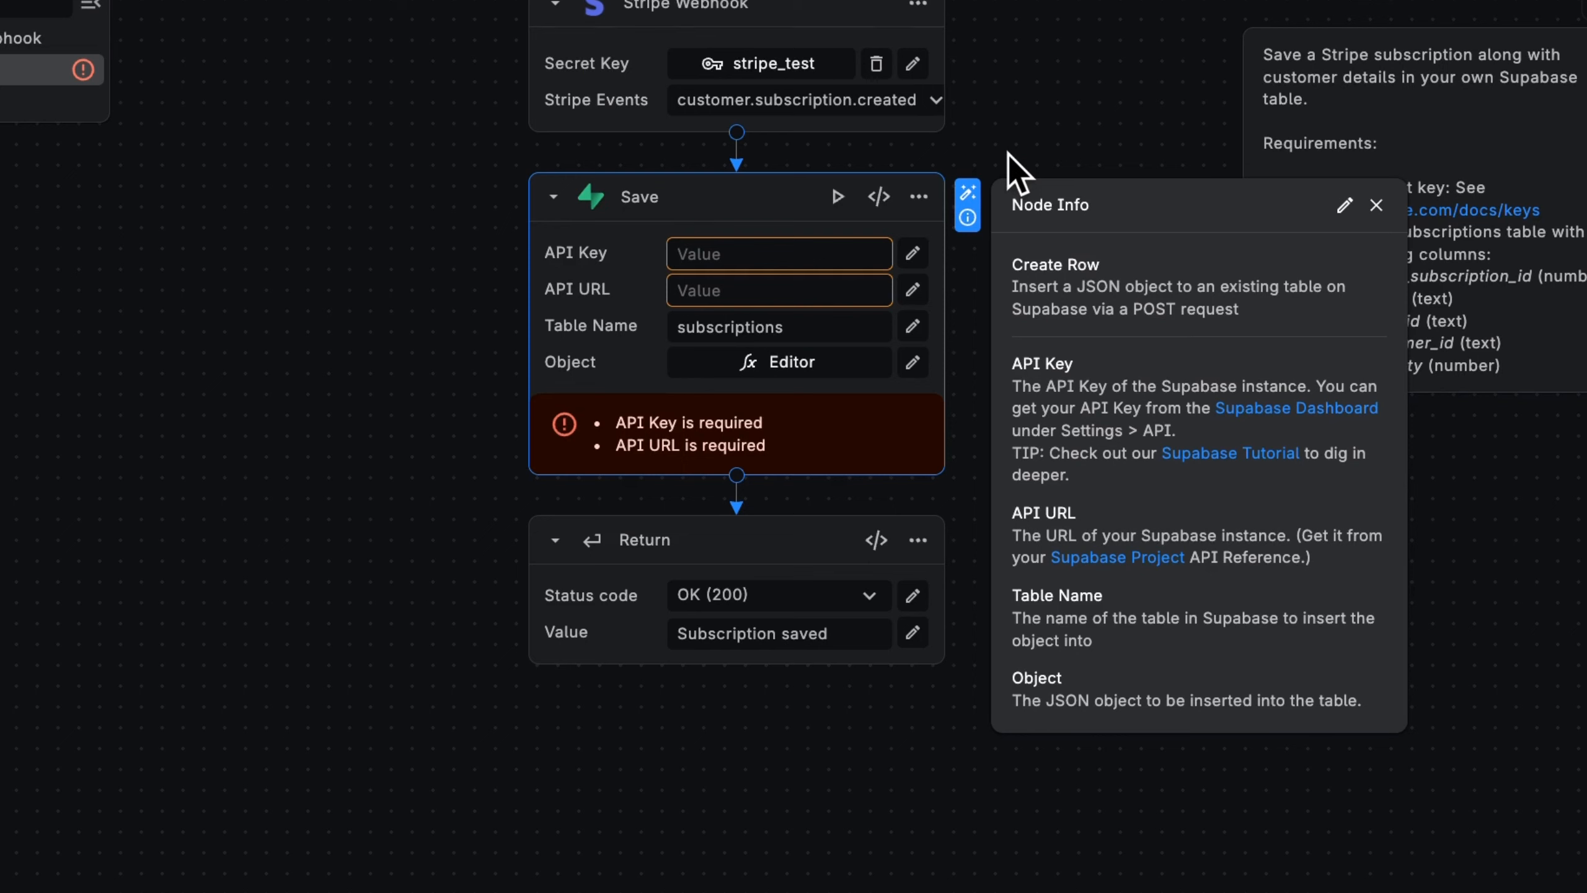
click(913, 364)
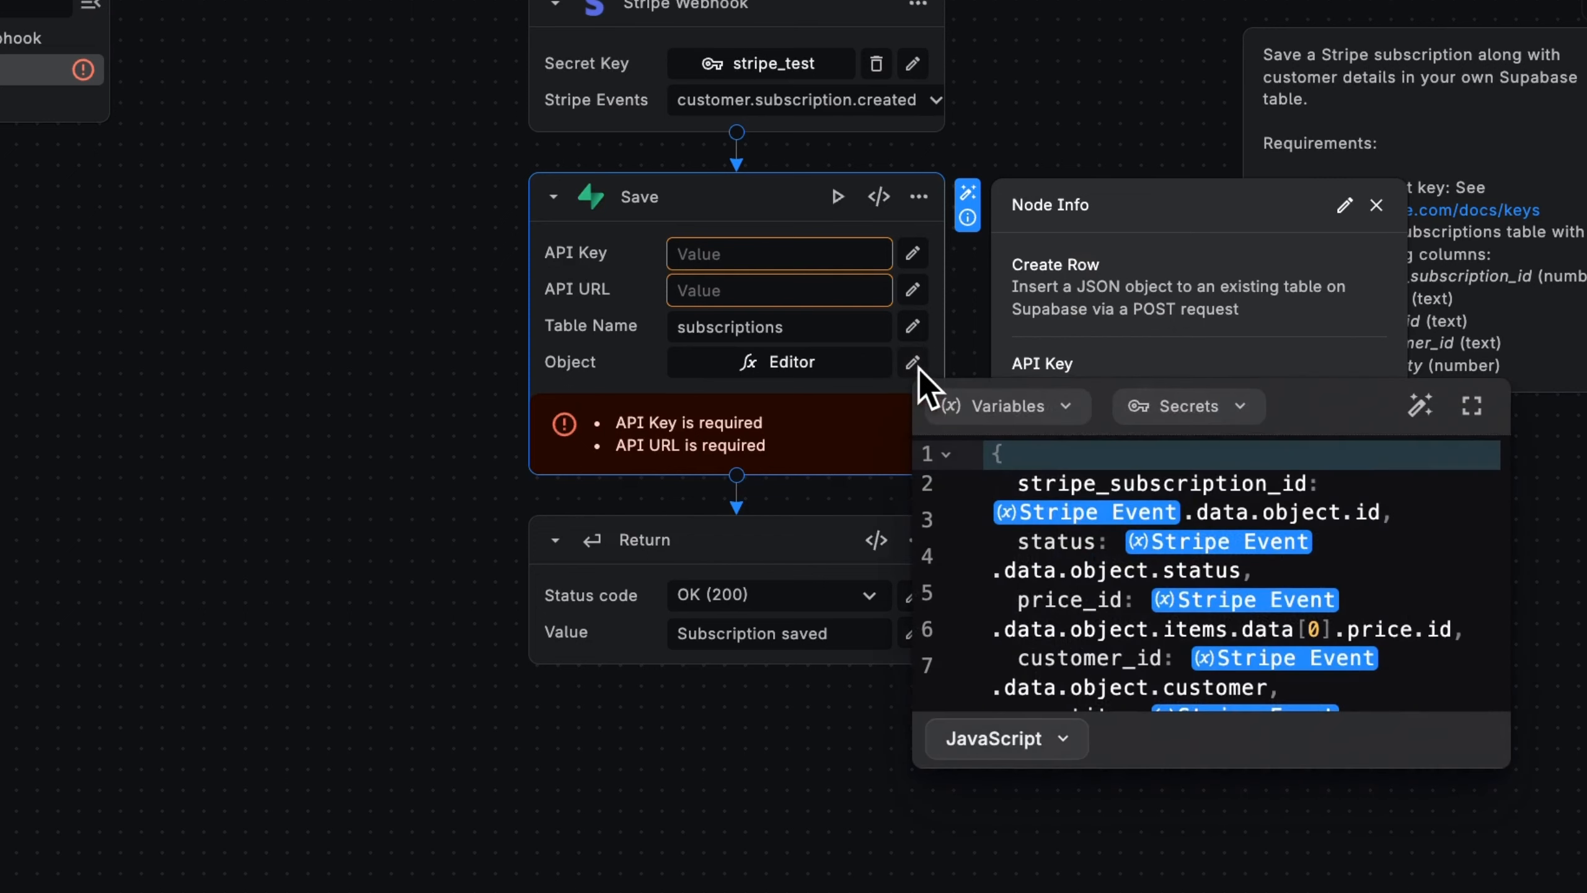
click(1002, 455)
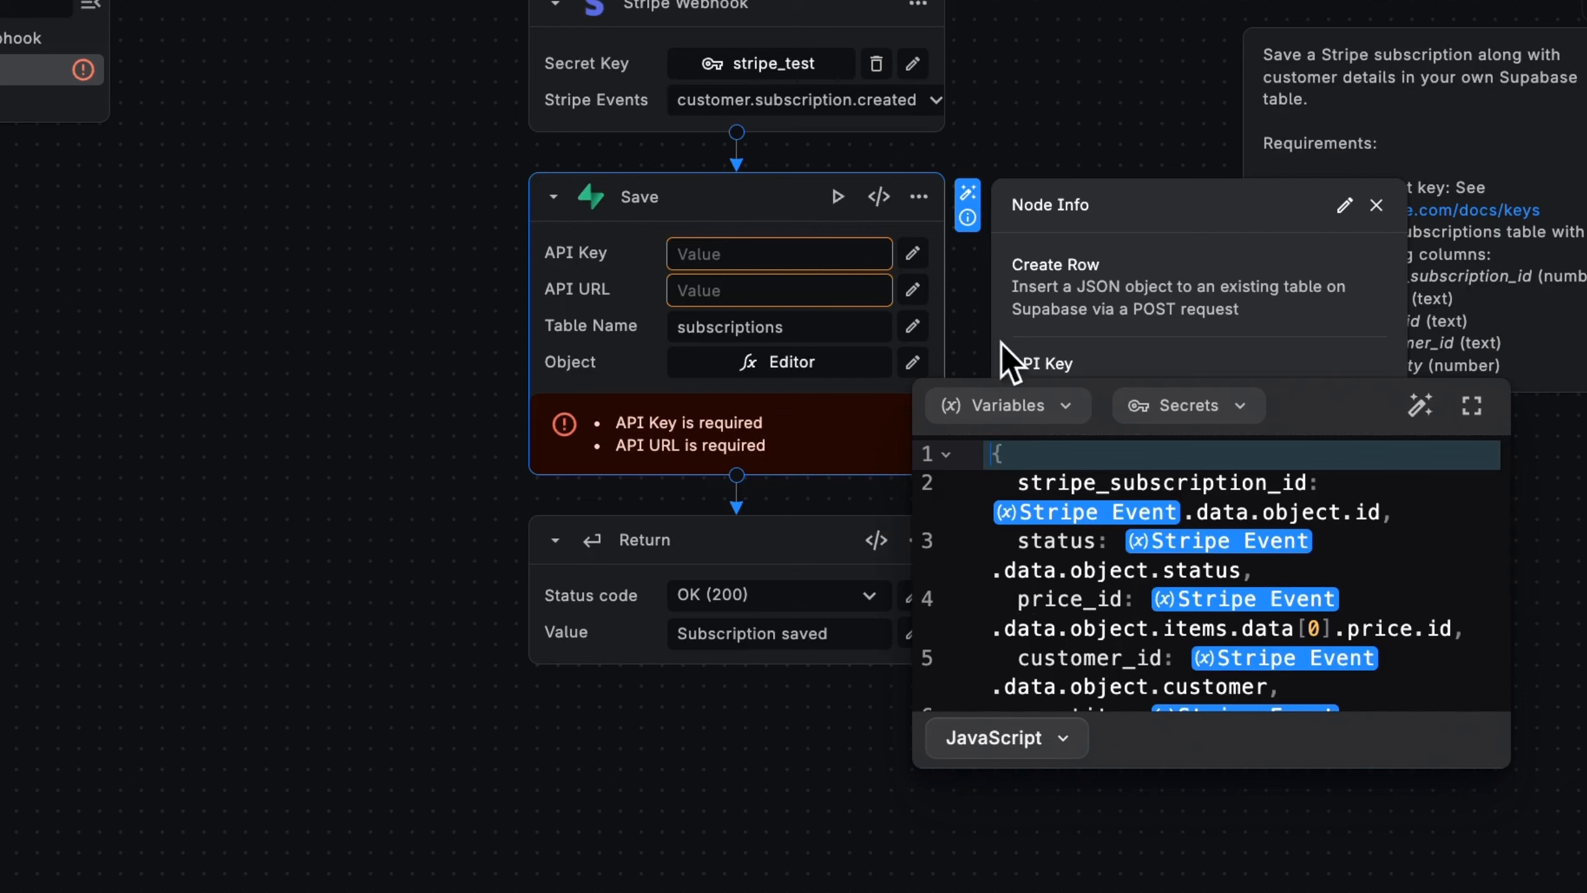
click(969, 310)
click(969, 310)
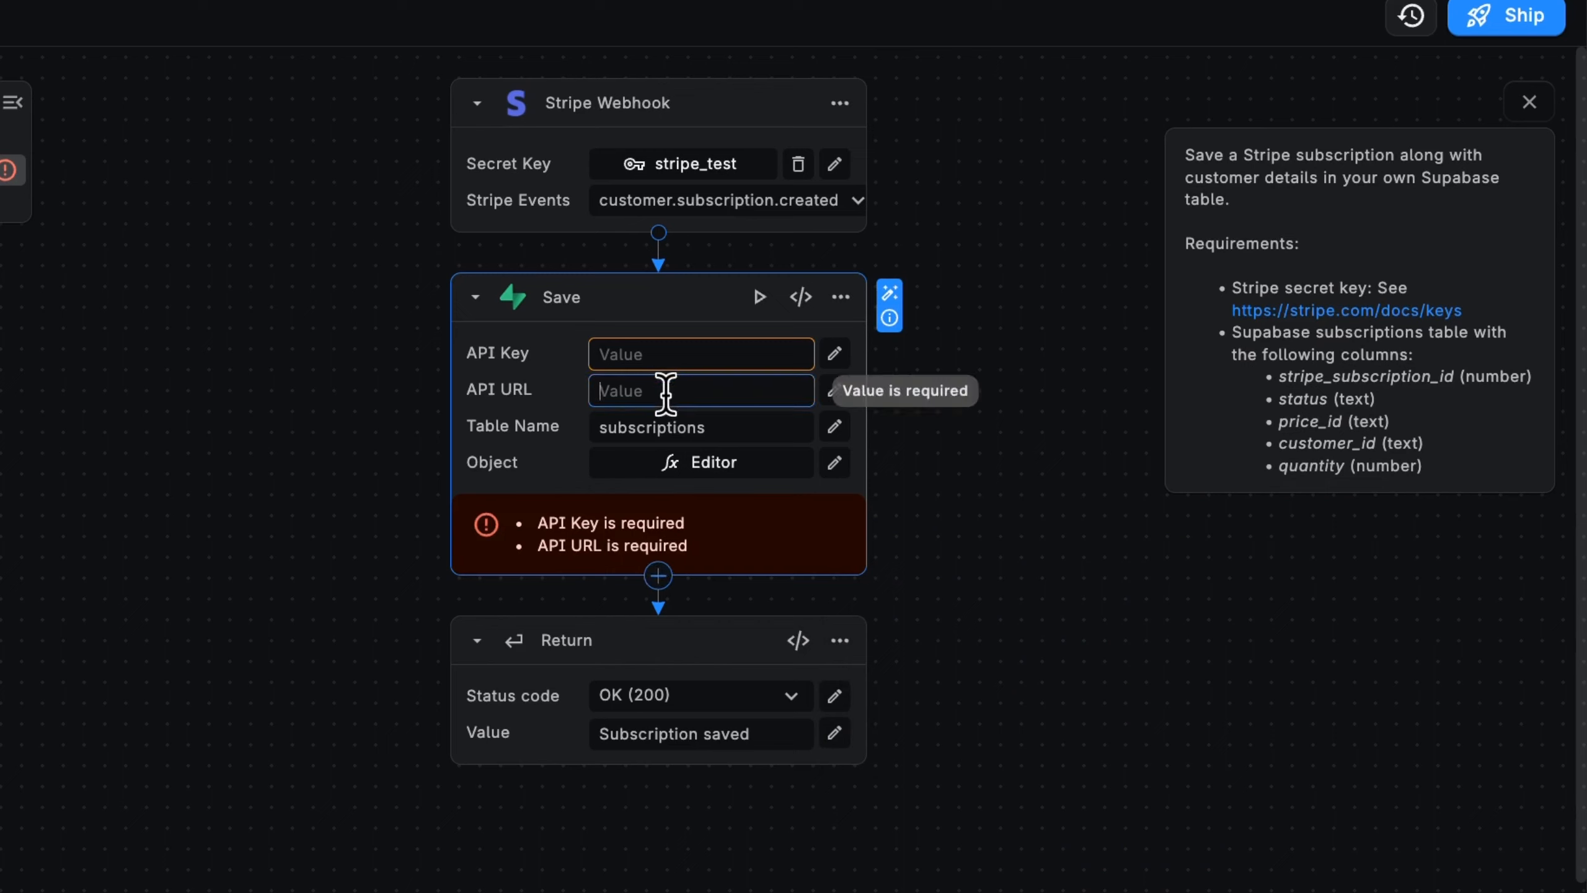
Step: Switch to the Supabase API settings, then reveal and copy the service_role secret key
click(374, 14)
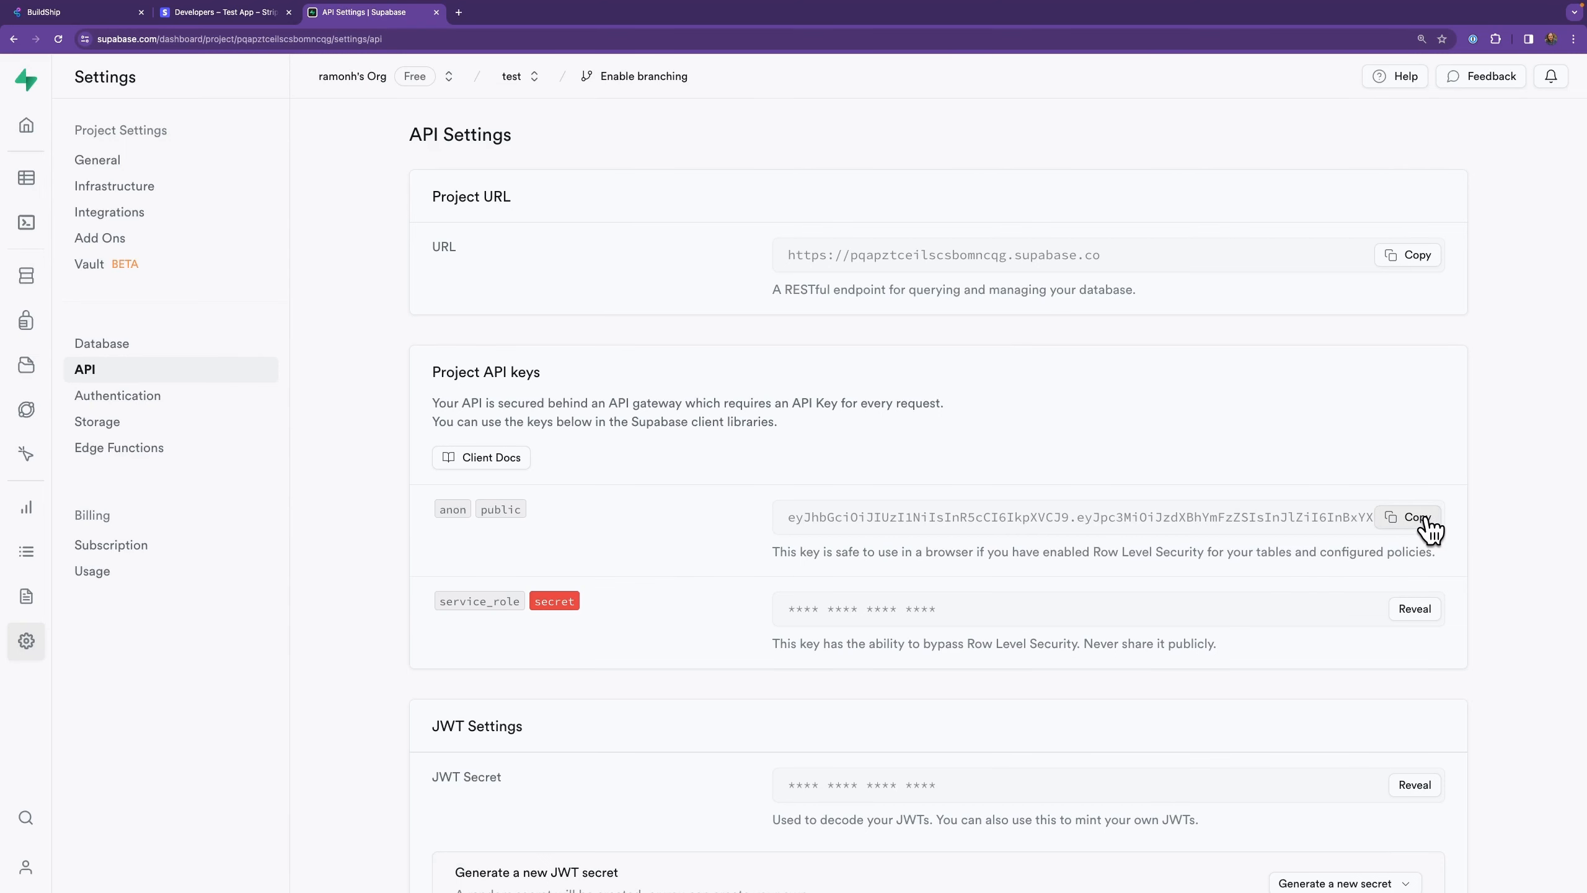
click(1414, 608)
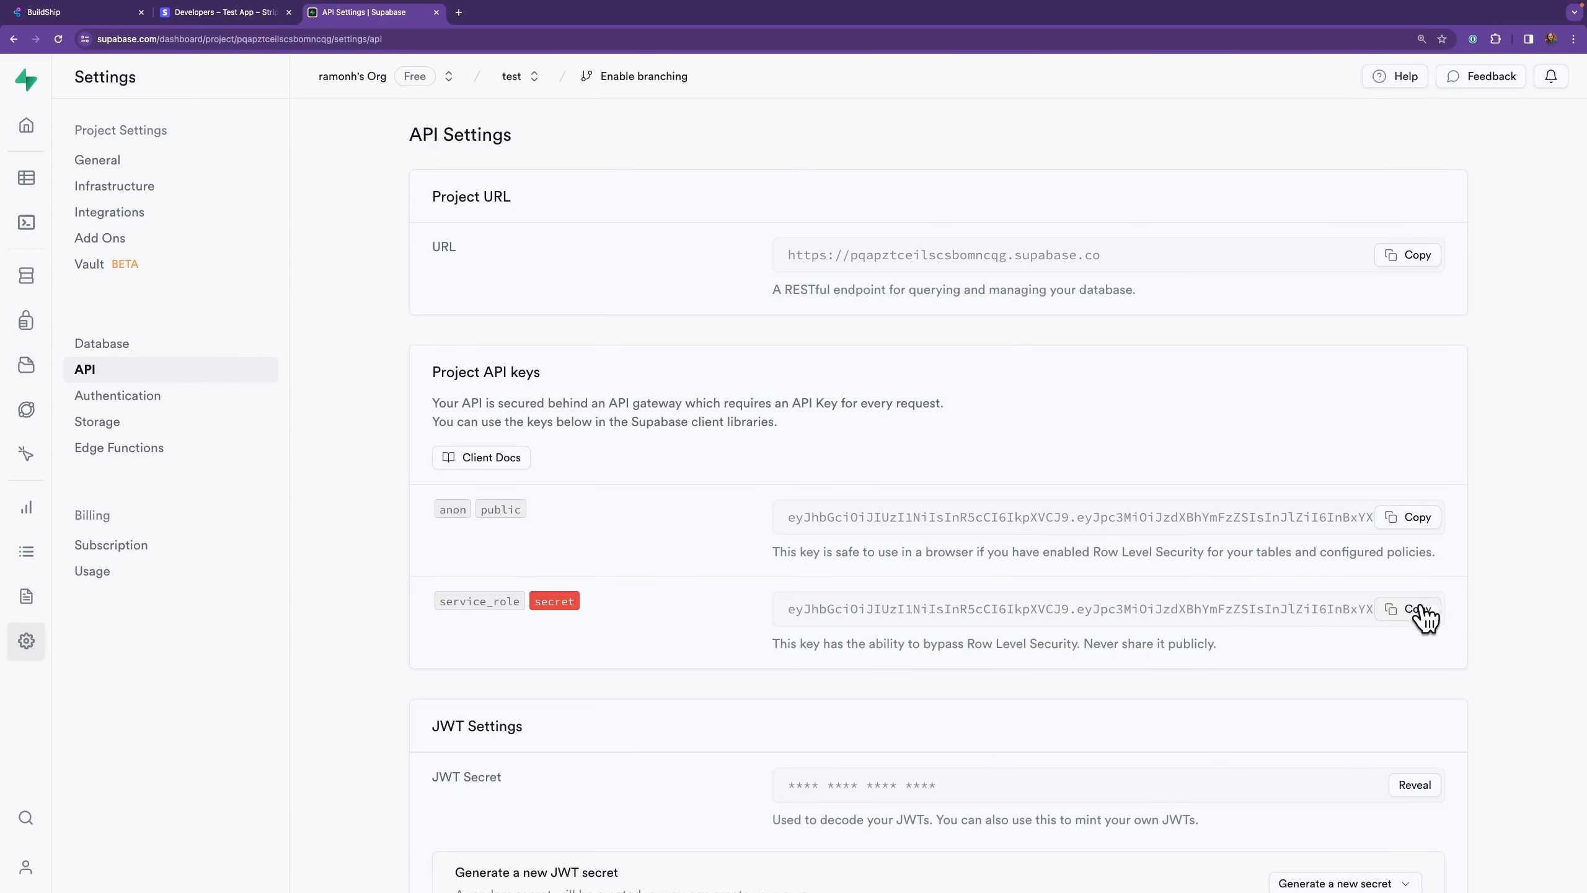
click(1418, 608)
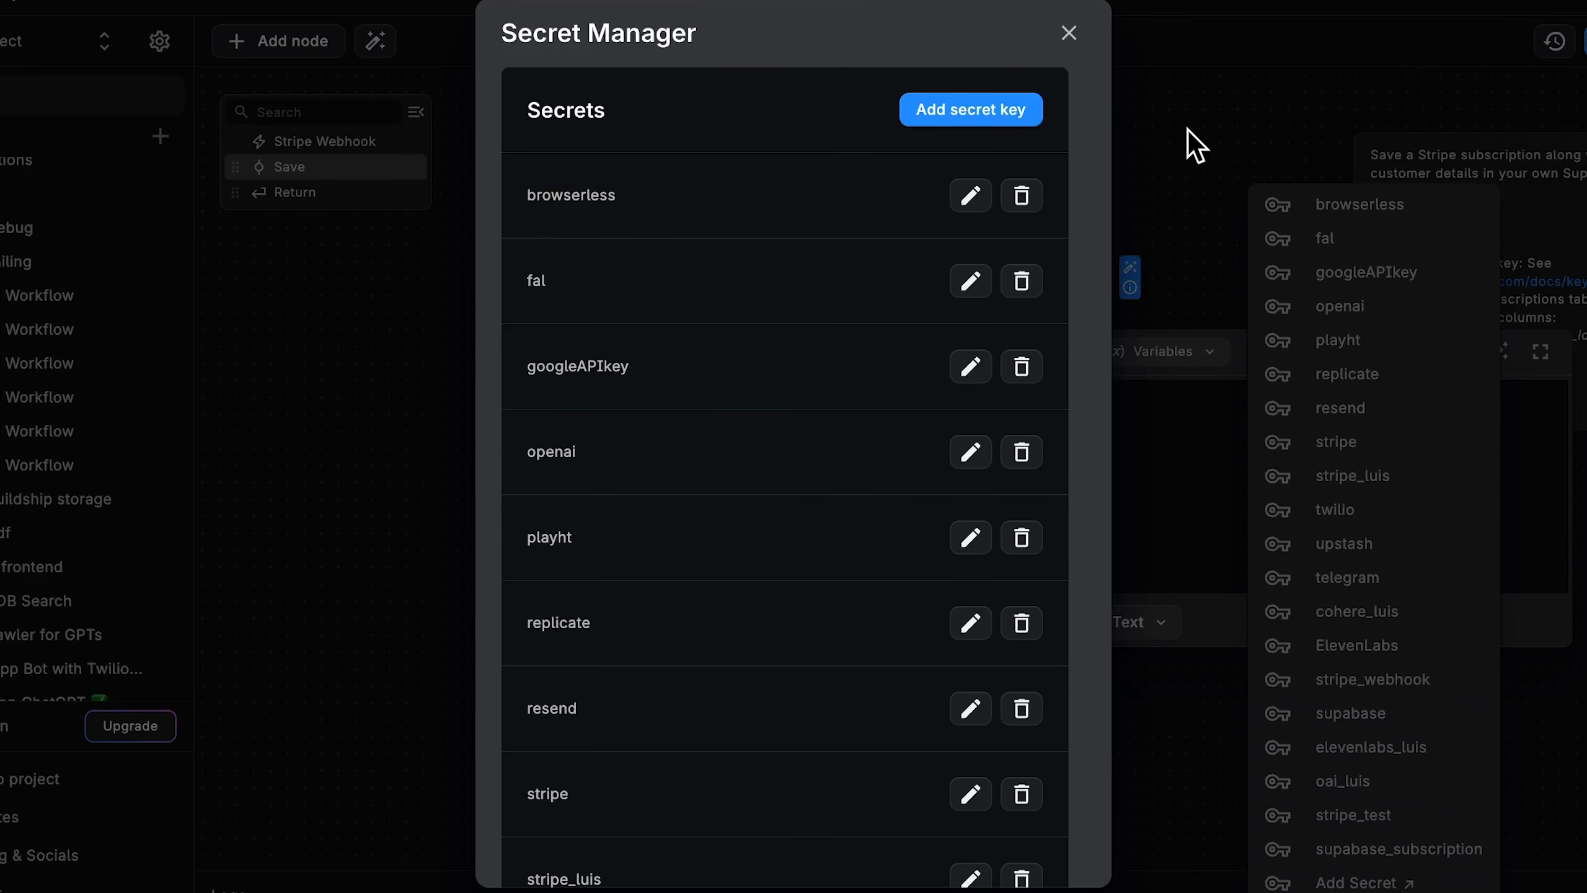
Step: Close the Secret Manager and set the Save node's API Key to the supabase_subscription secret
click(1282, 202)
click(1374, 848)
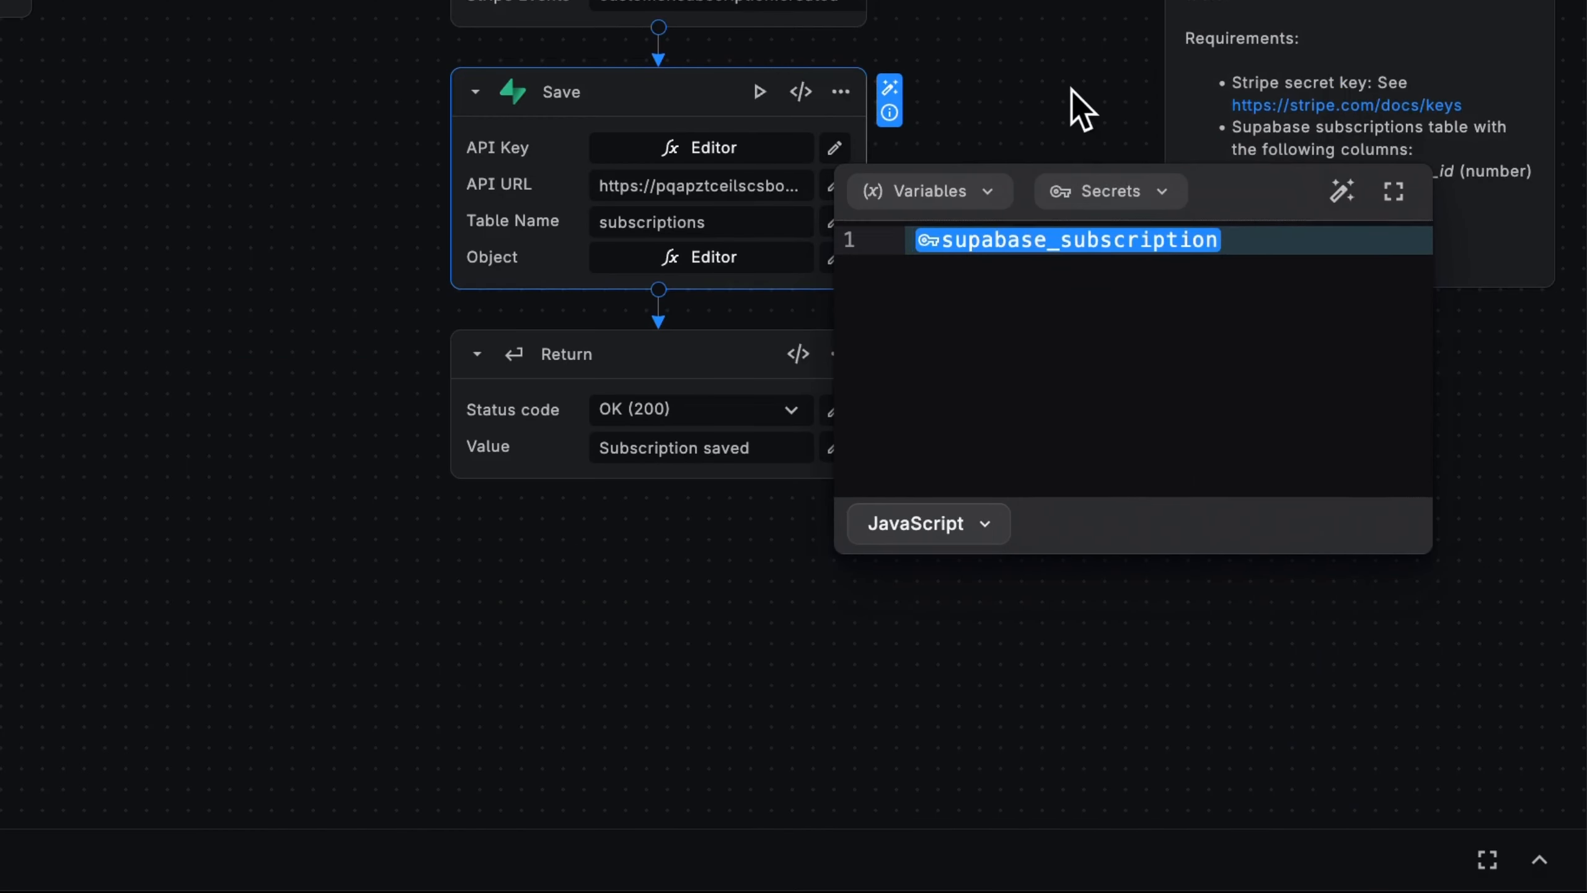
click(1071, 89)
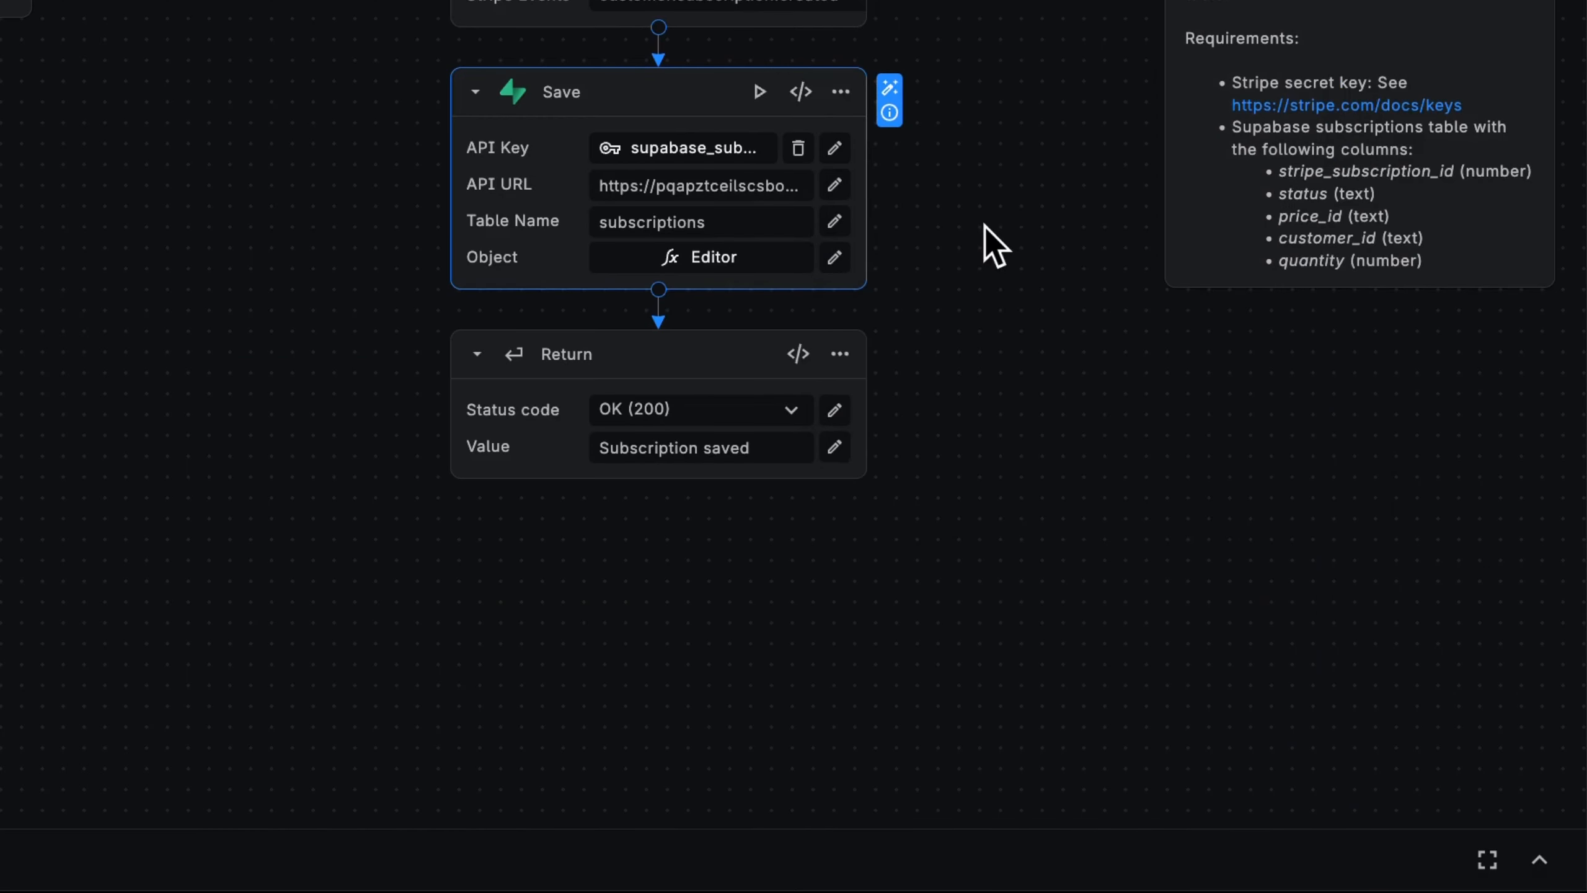
Step: Ship the workflow and open its logs with auto fetch turned on
scroll(709, 315, down, 2)
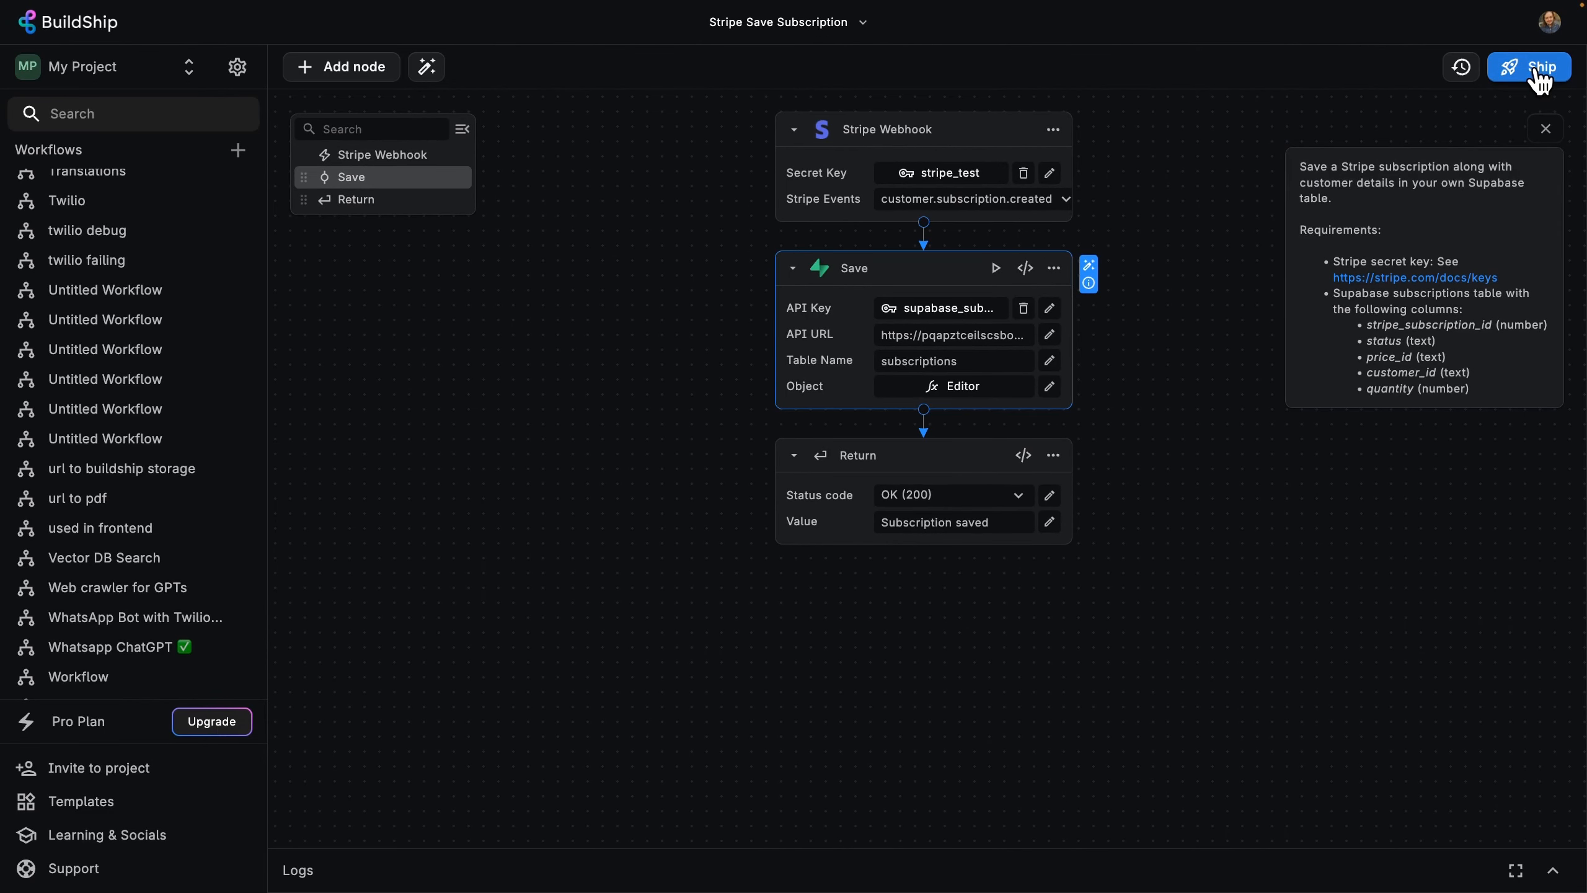
click(1538, 74)
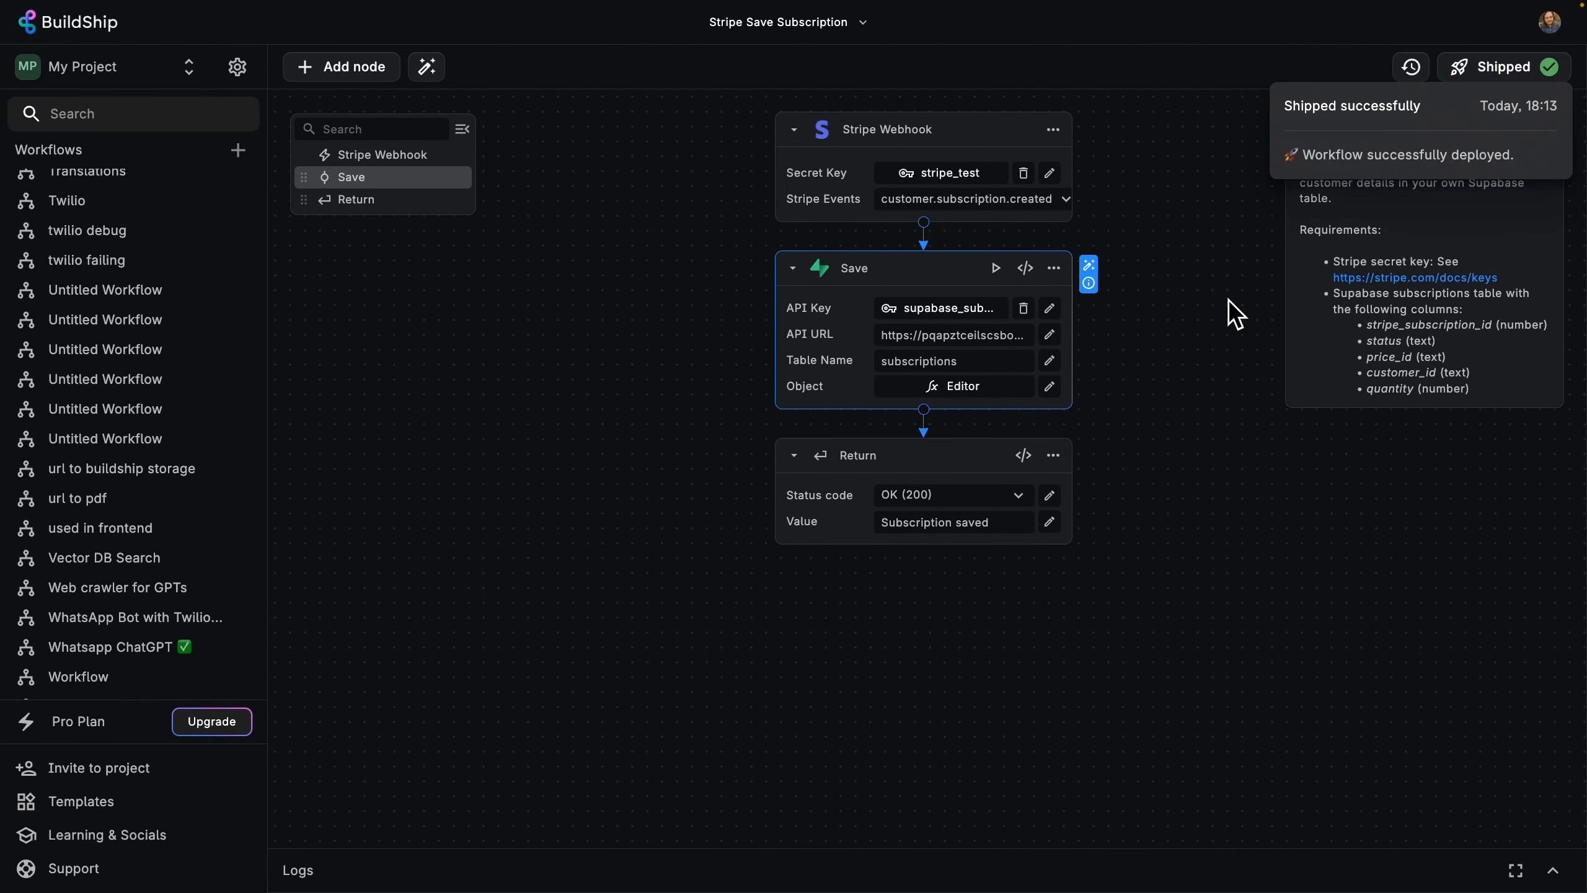
click(1398, 871)
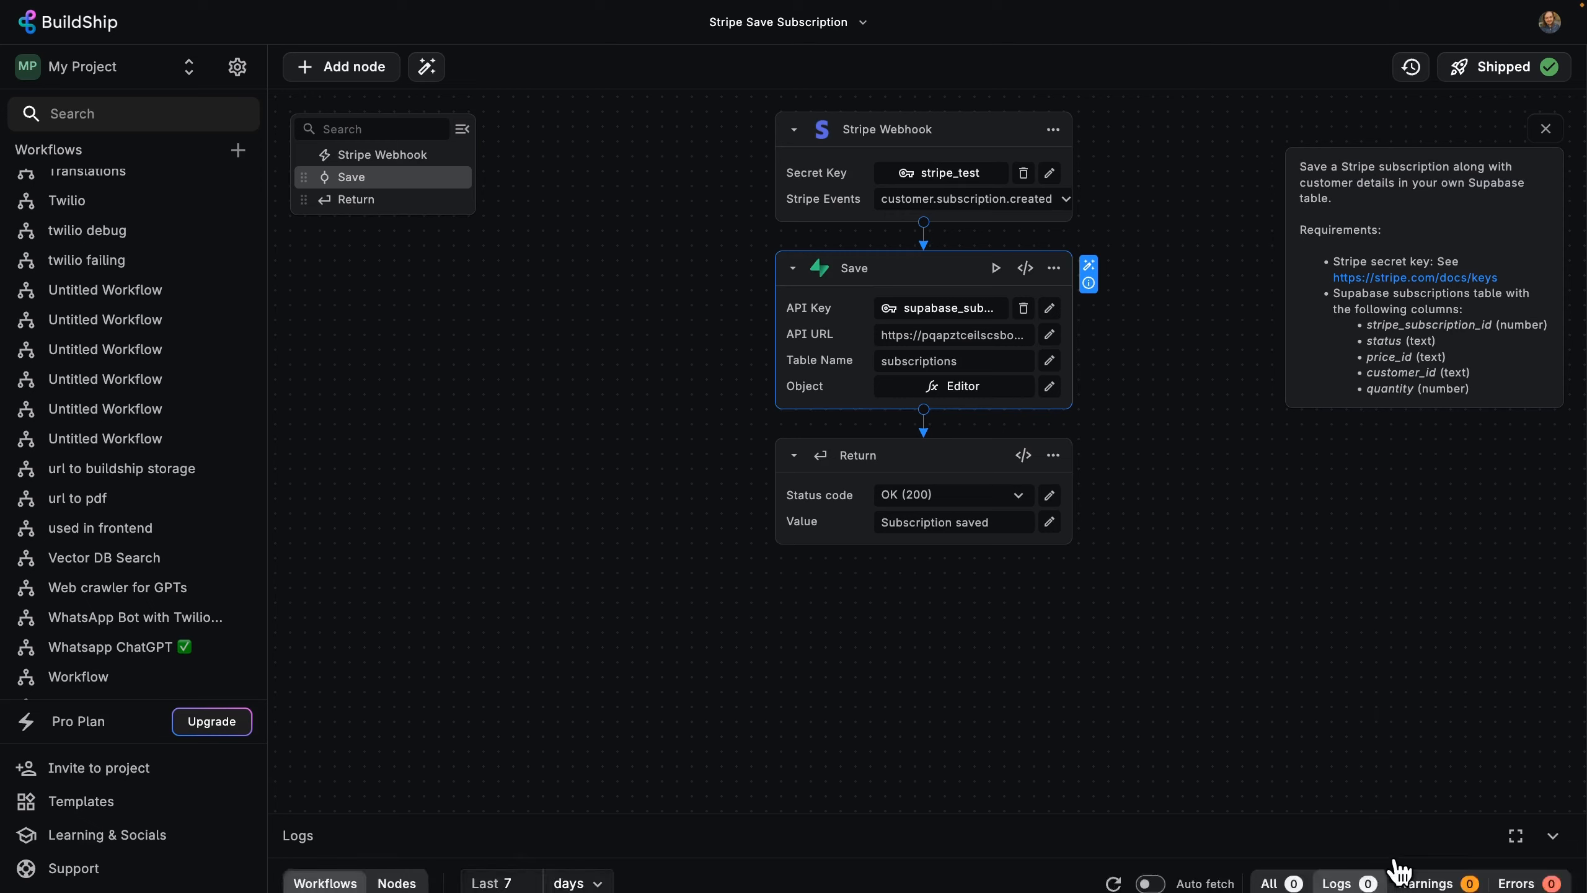
click(1155, 628)
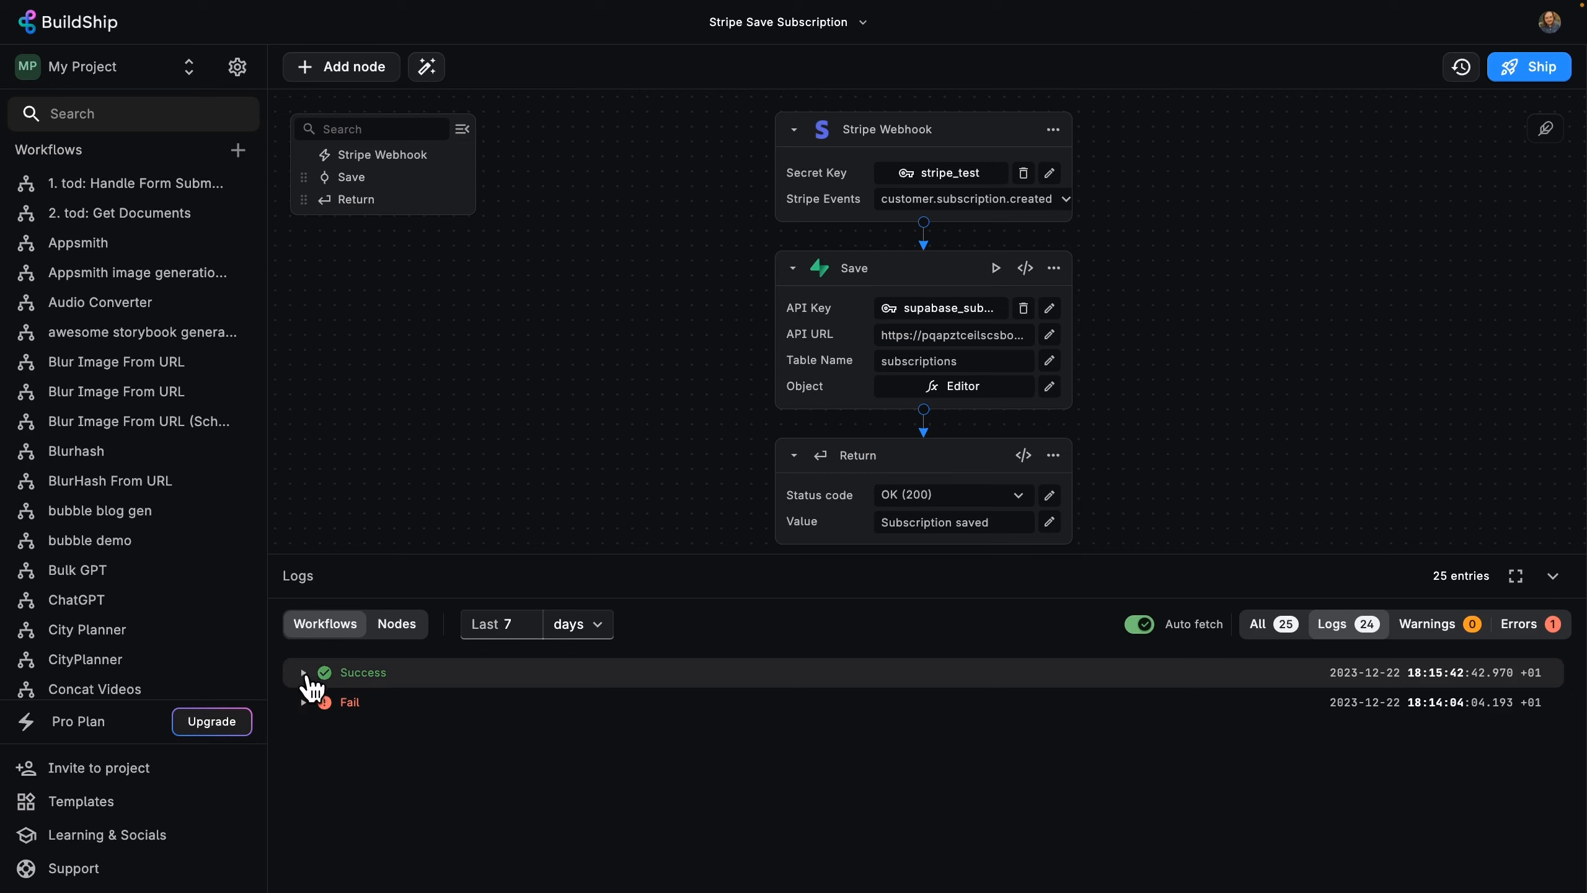
Step: Inspect the details of the successful workflow run in the logs, then collapse the logs
click(303, 673)
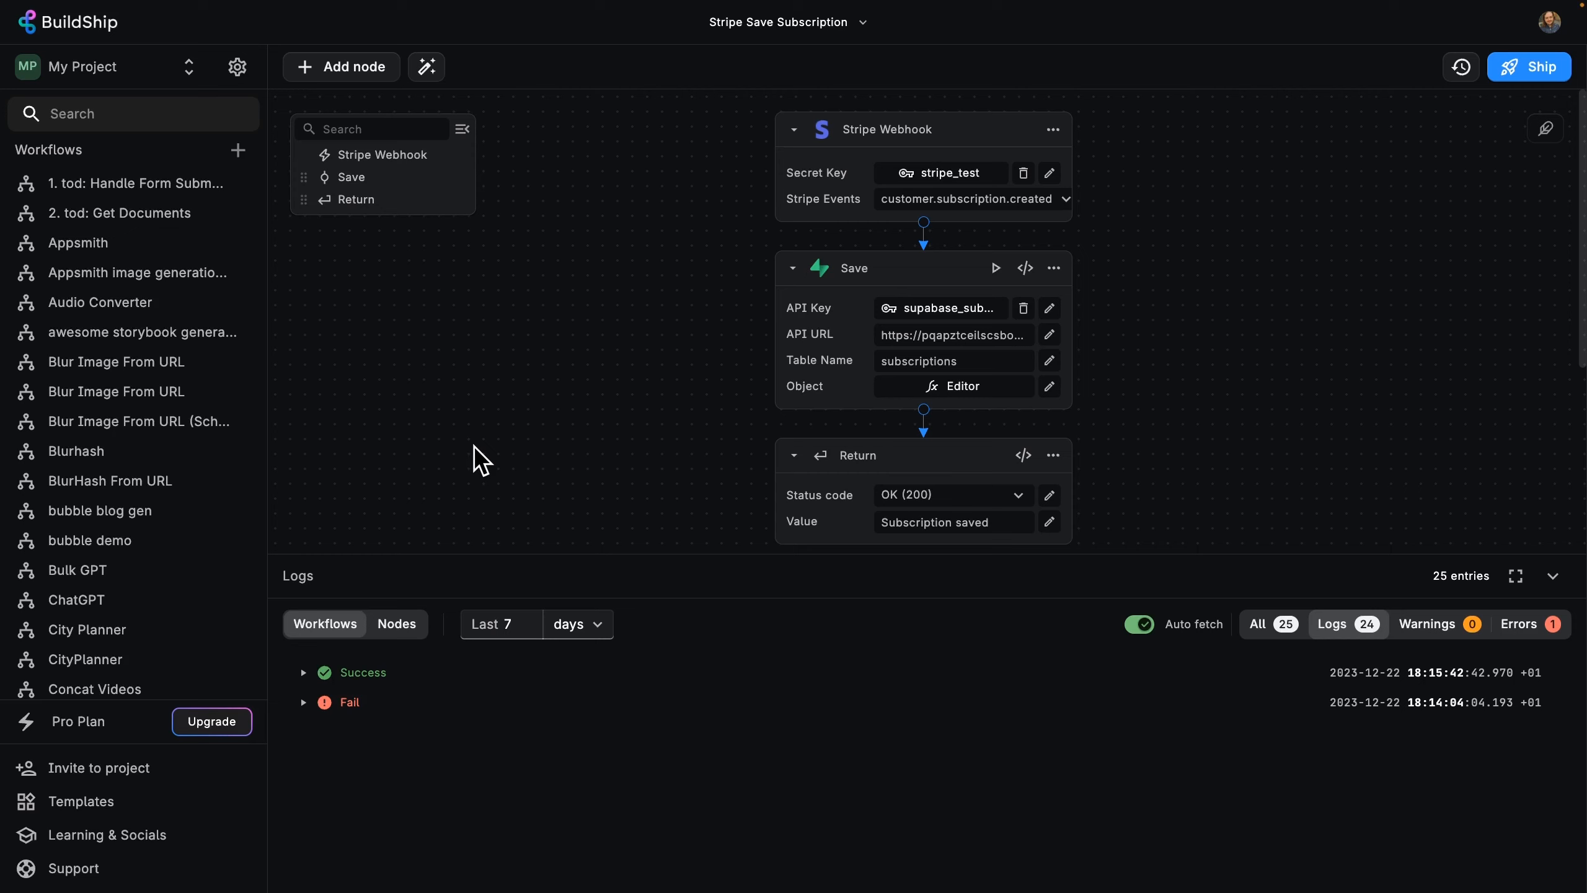
click(1553, 576)
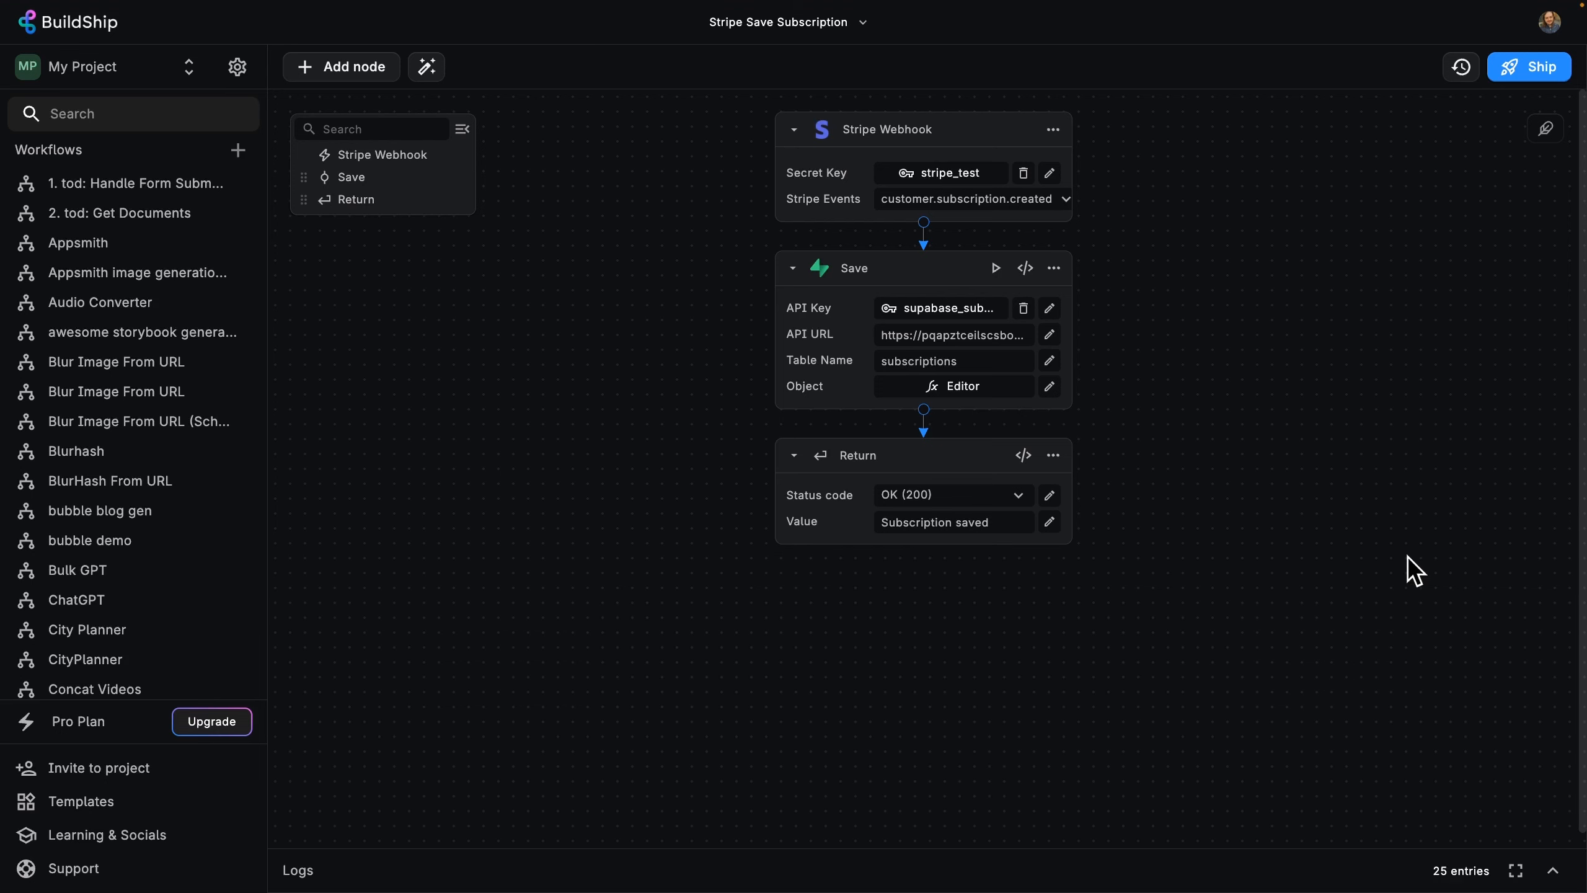